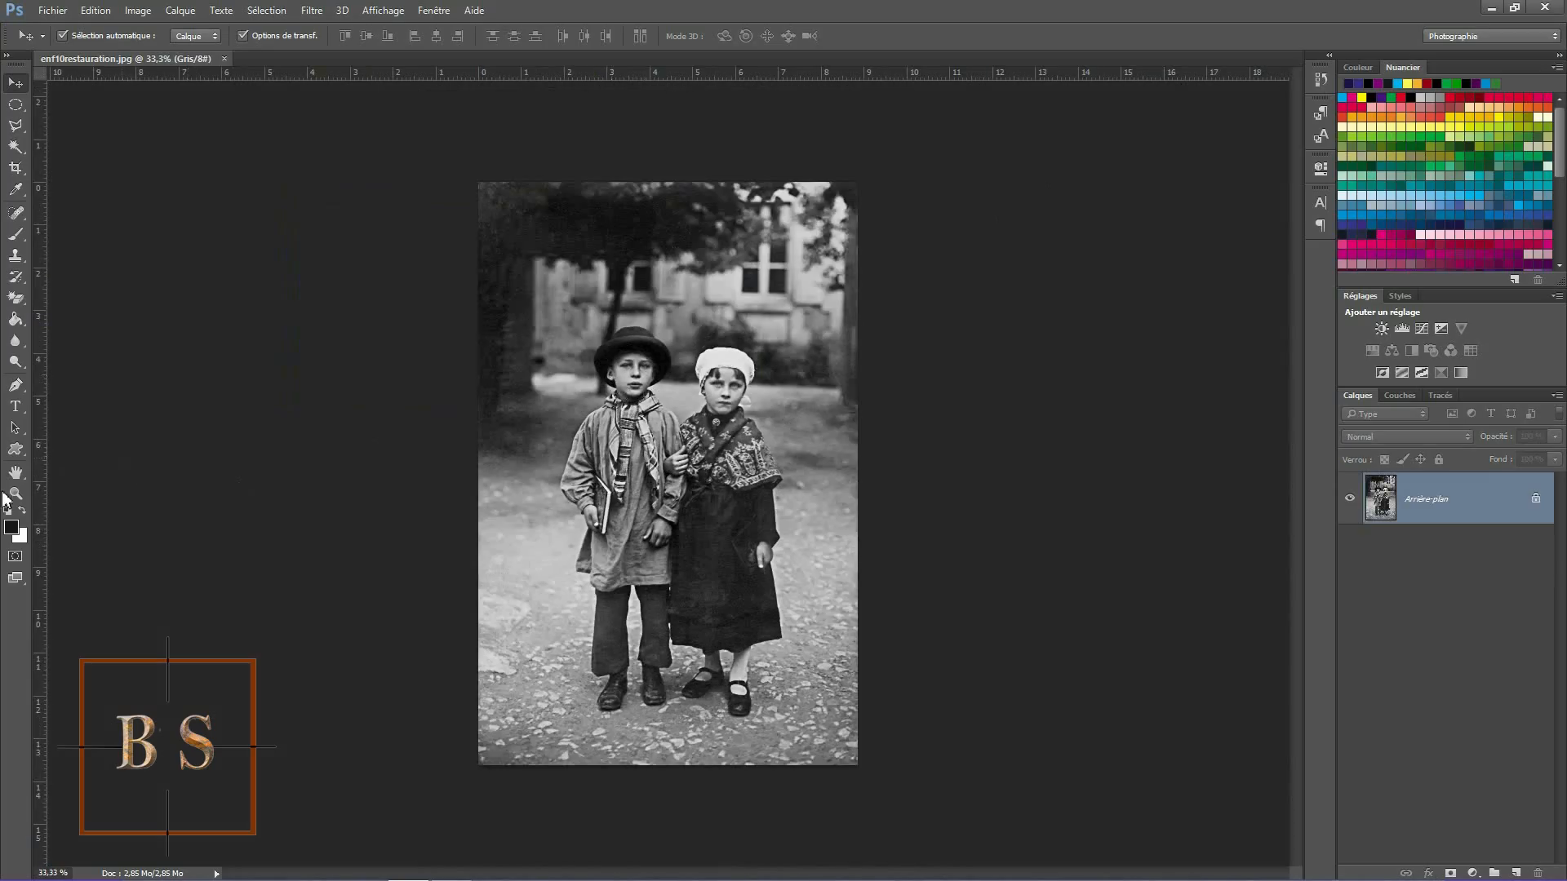
Step: Convert the locked background into a normal layer and duplicate it
click(15, 494)
right_click(589, 515)
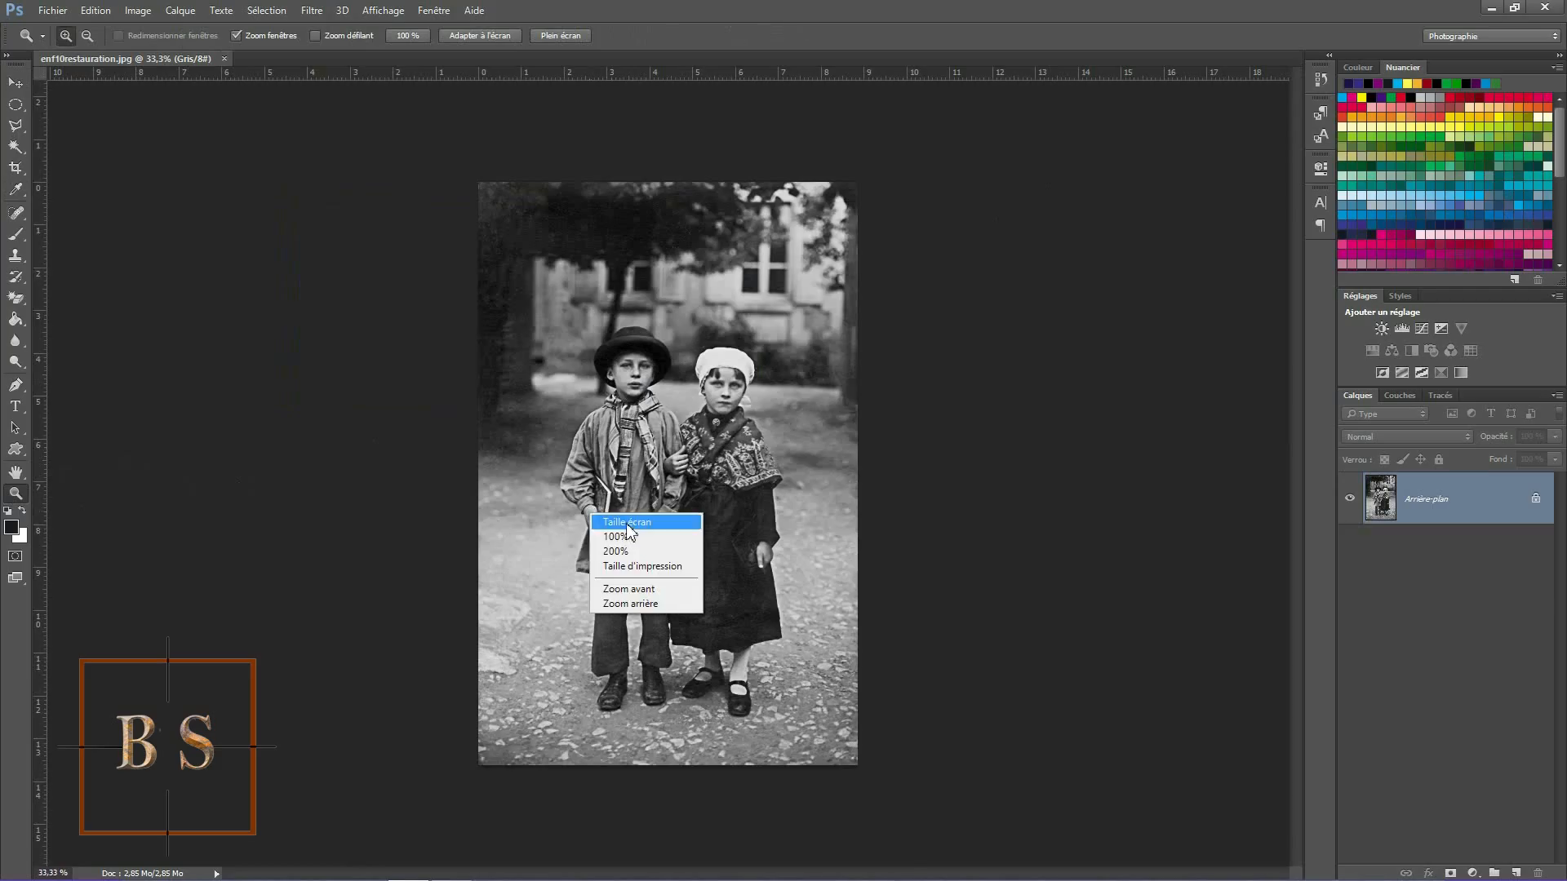
click(627, 525)
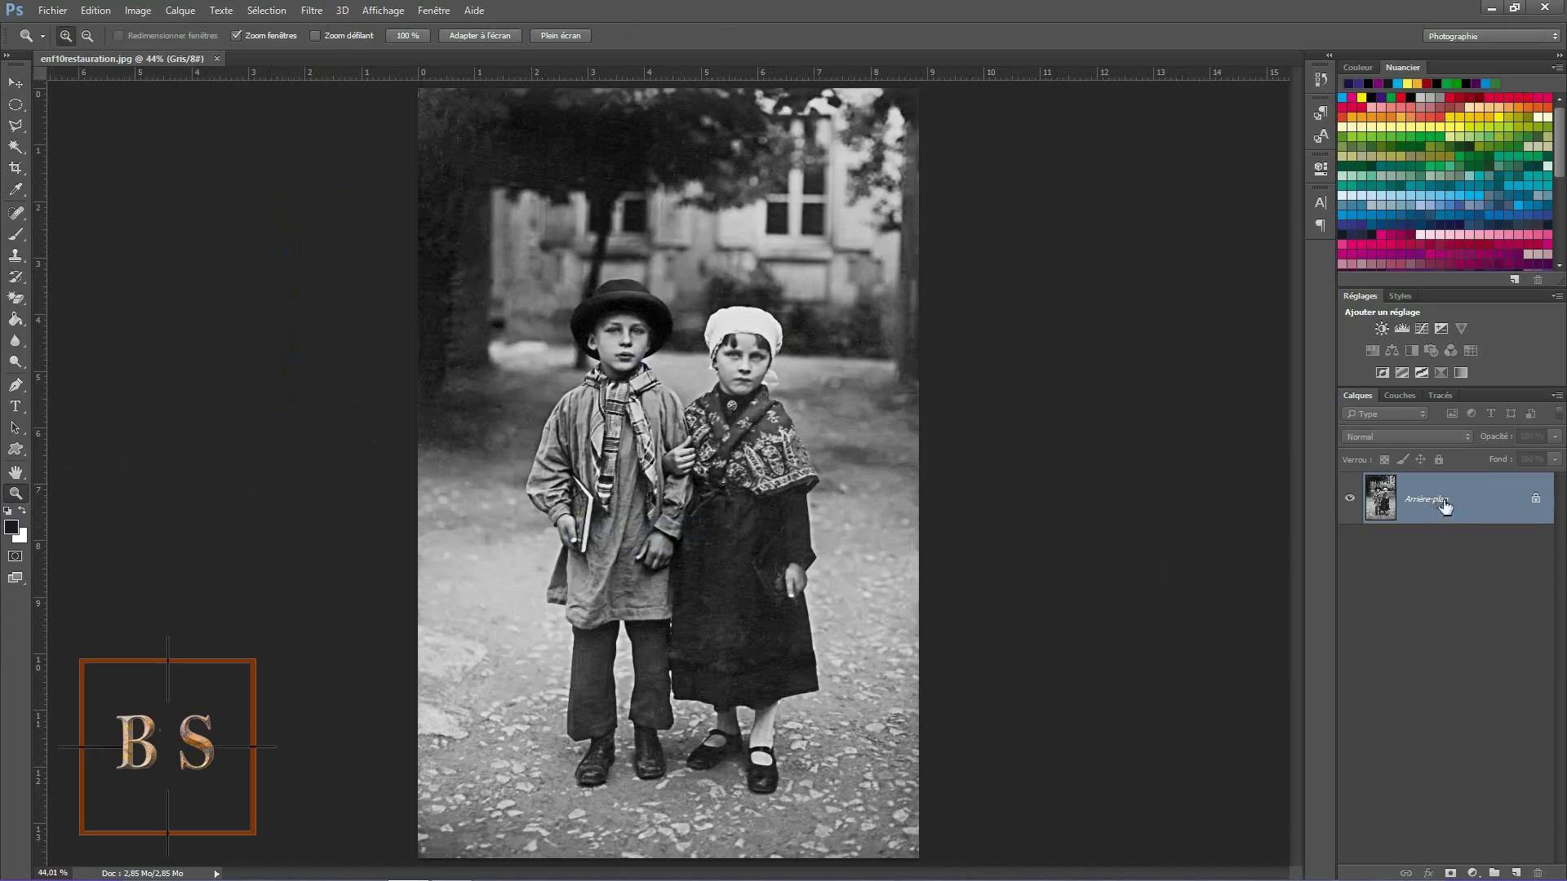
click(1536, 498)
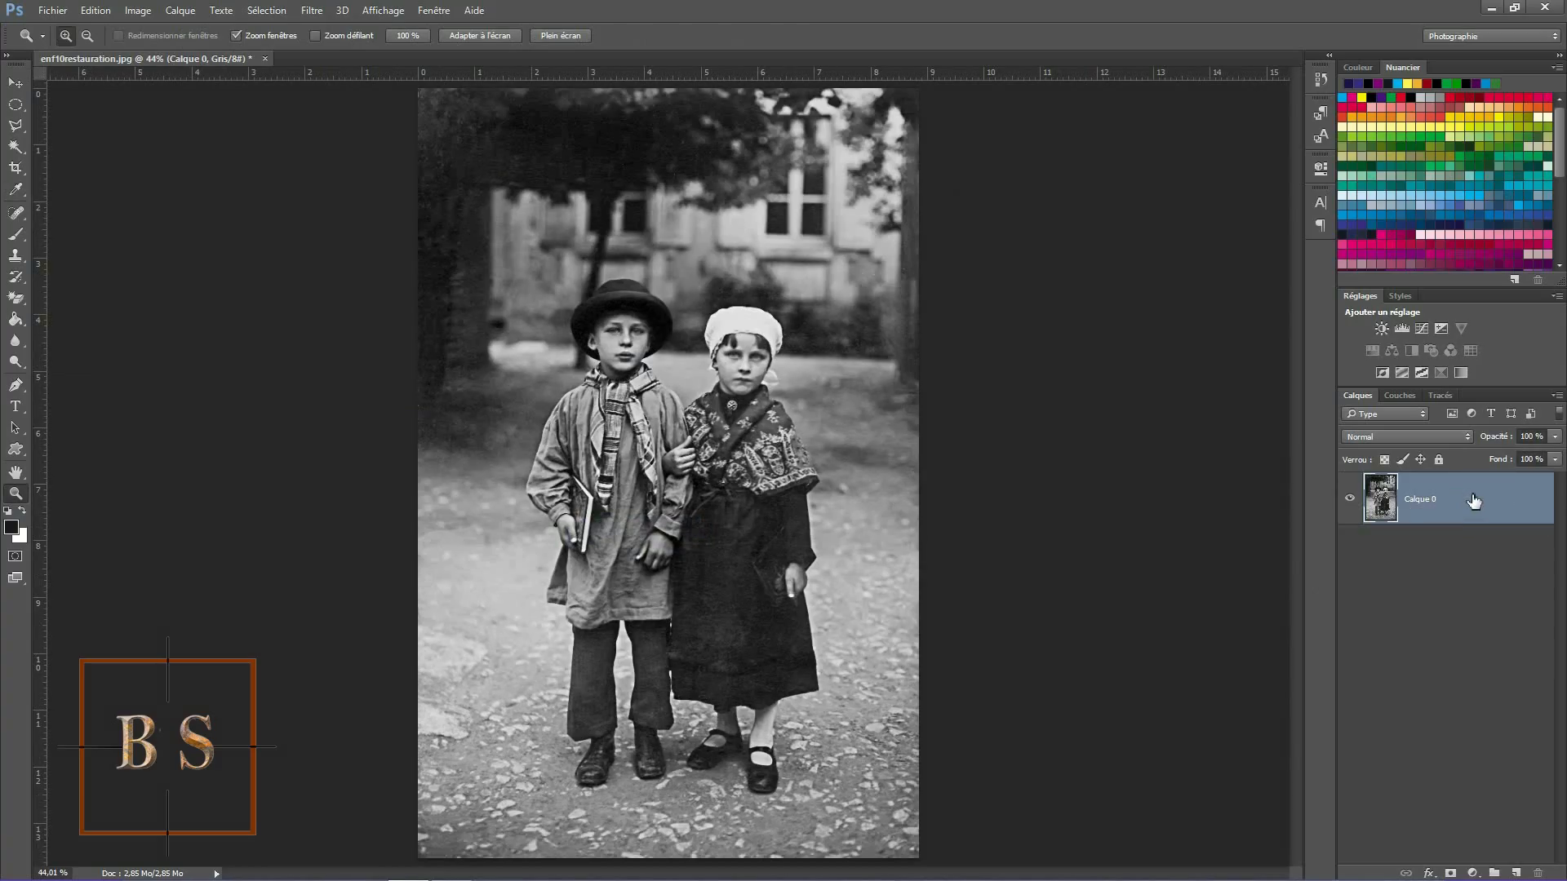
drag(1474, 501, 1517, 873)
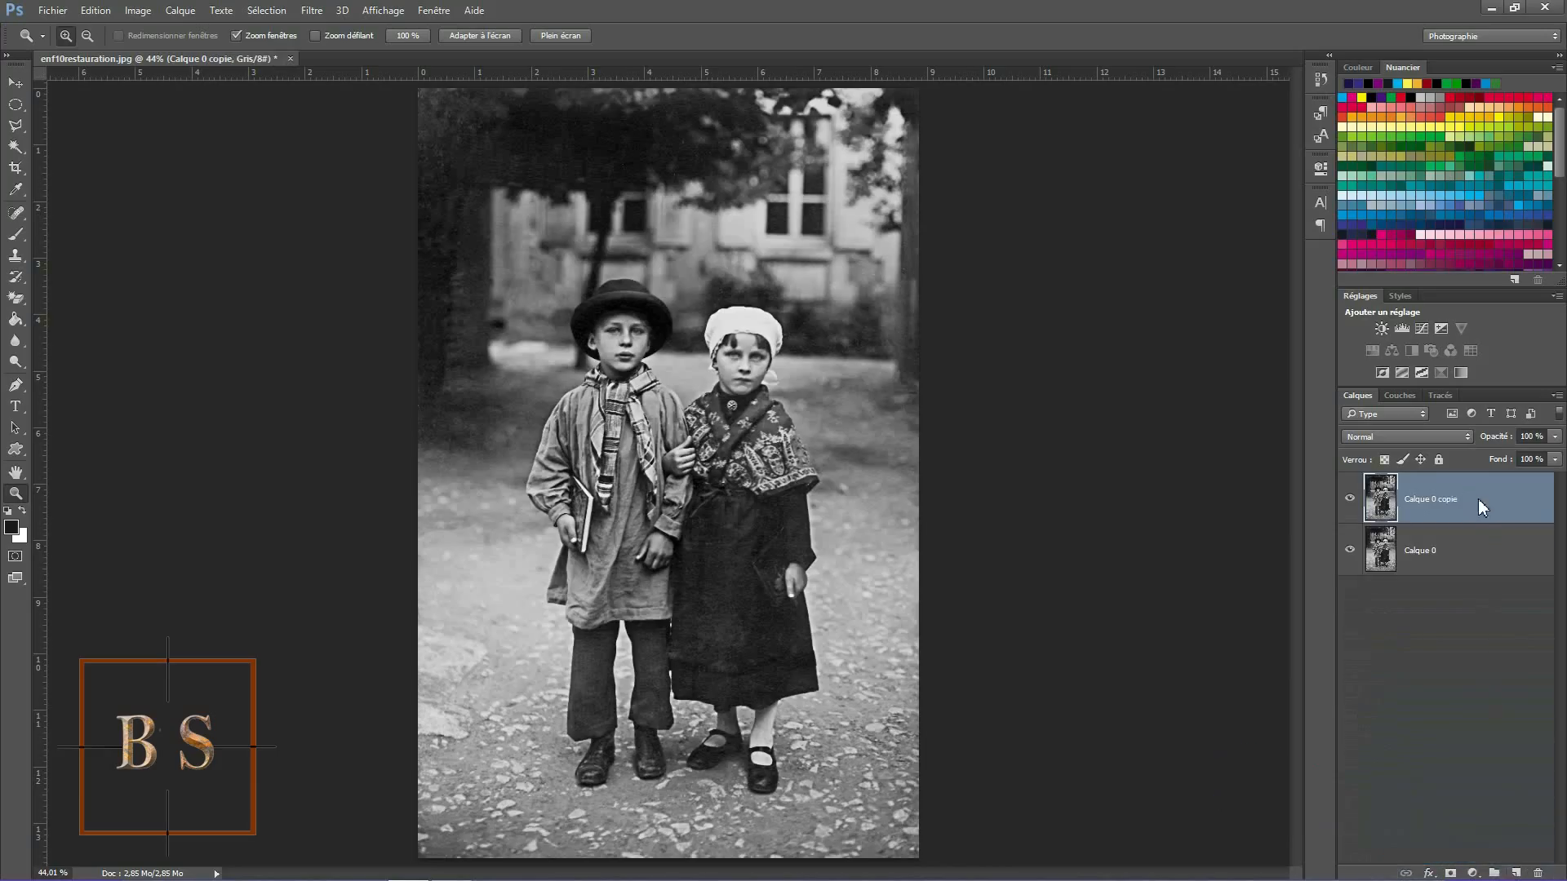
Step: Hide the original layer Calque 0 and make Calque 0 copie the active layer
click(1469, 567)
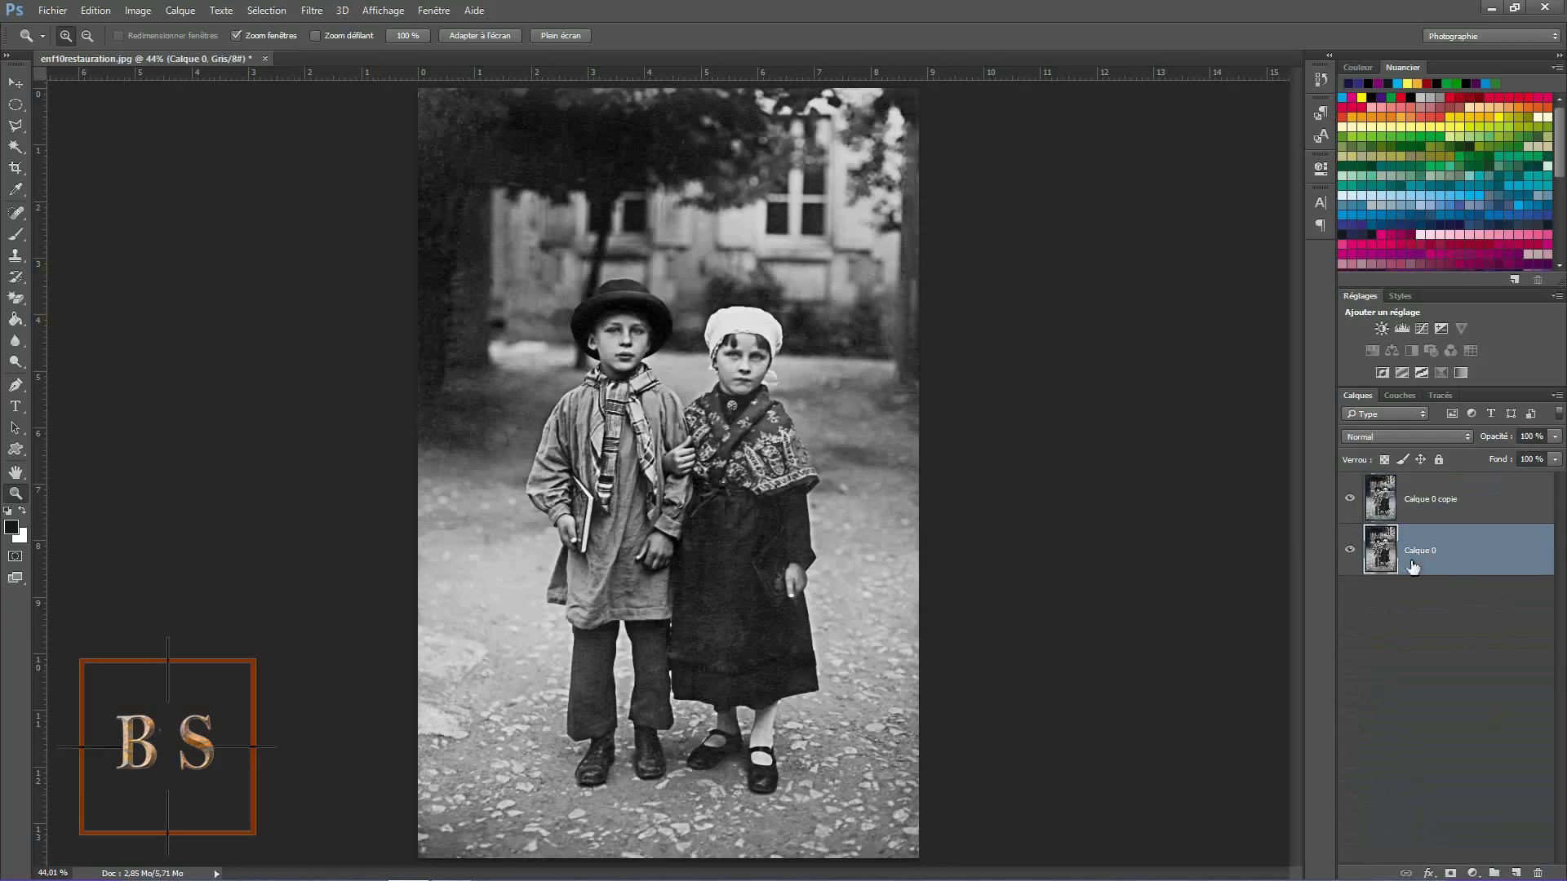
click(1351, 551)
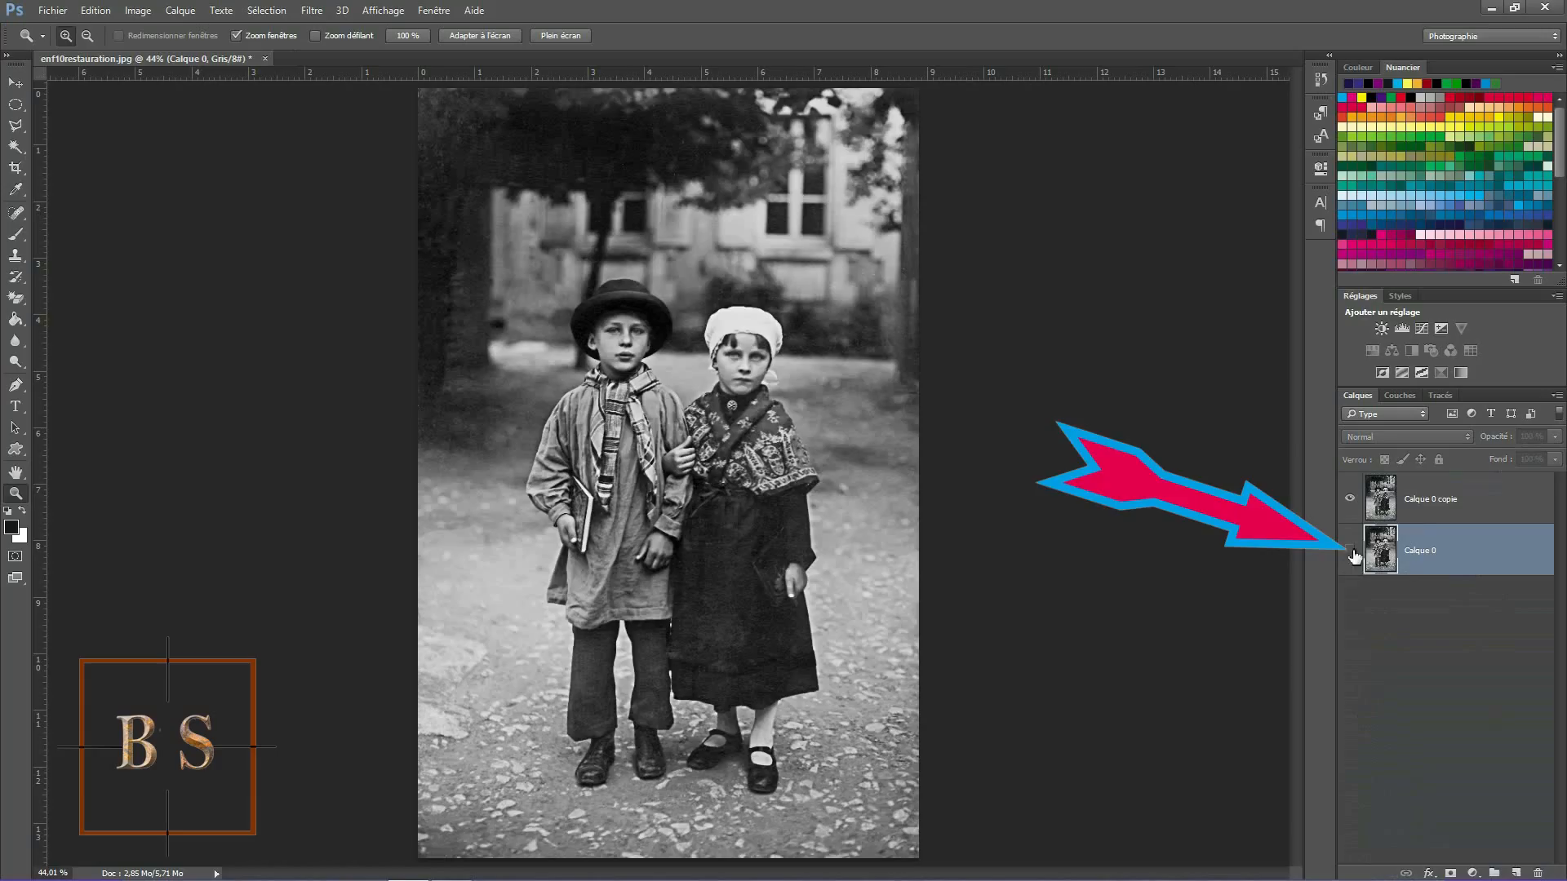
click(1445, 508)
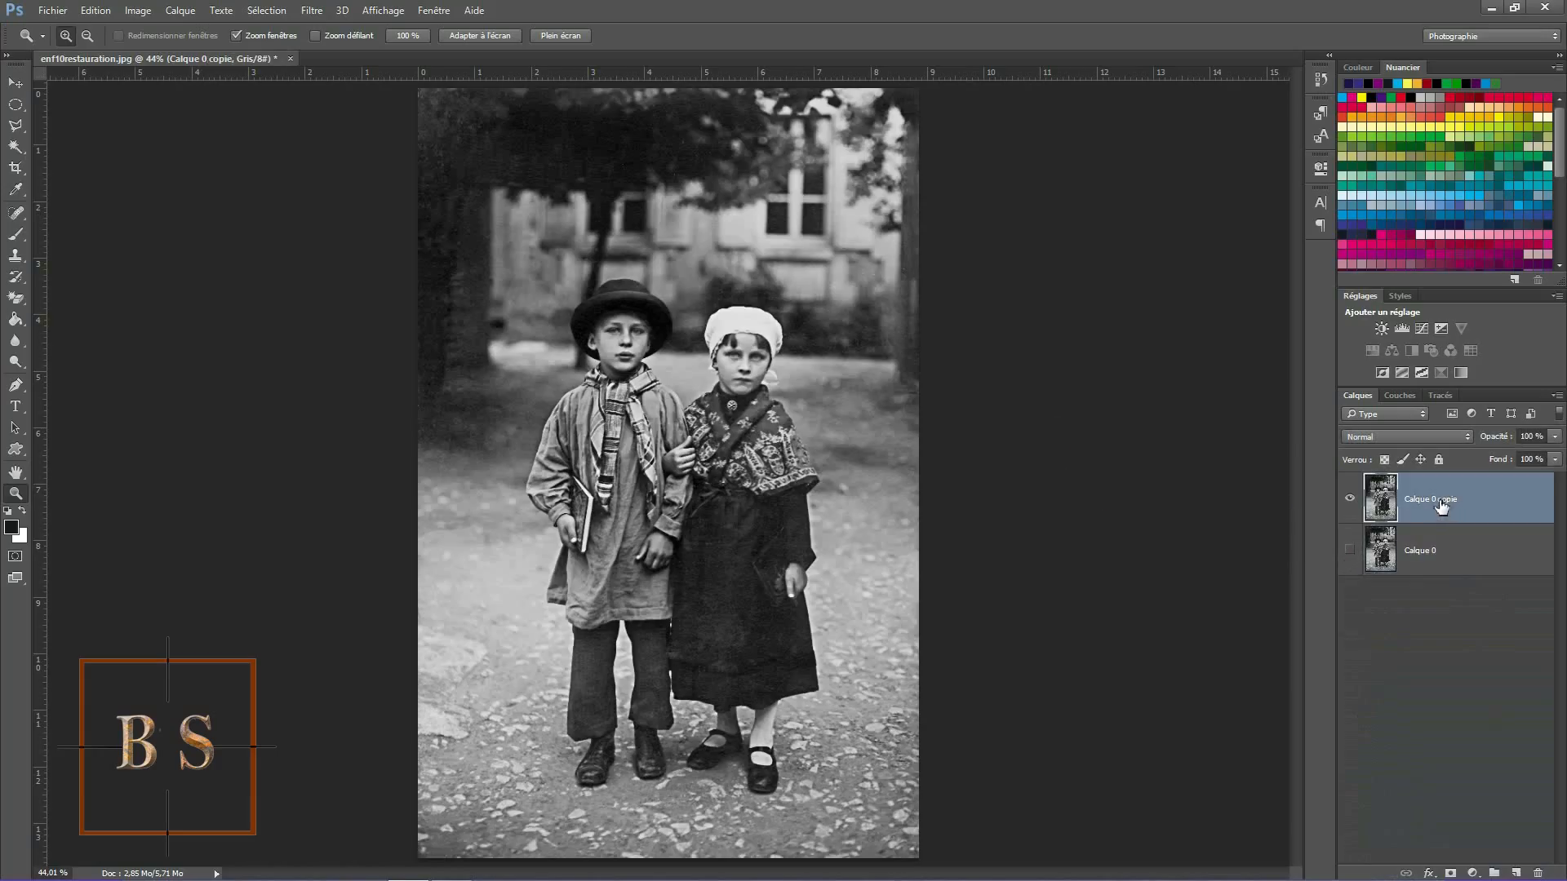
Step: Draw a tall elliptical selection around the two children and convert it into a layer mask on Calque 0 copie
key(shift+m)
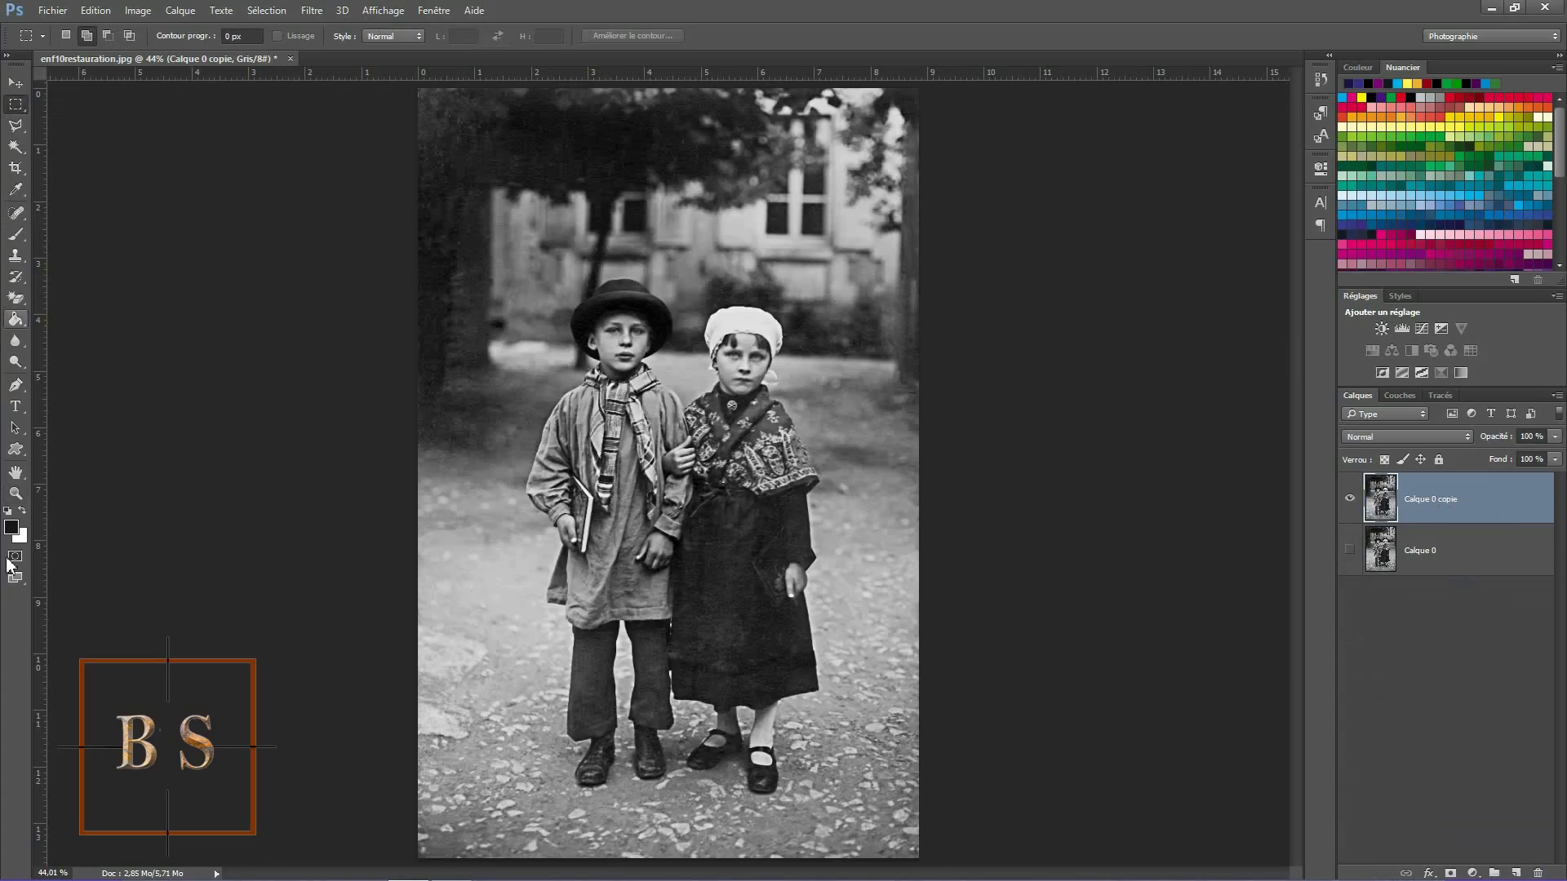
right_click(18, 110)
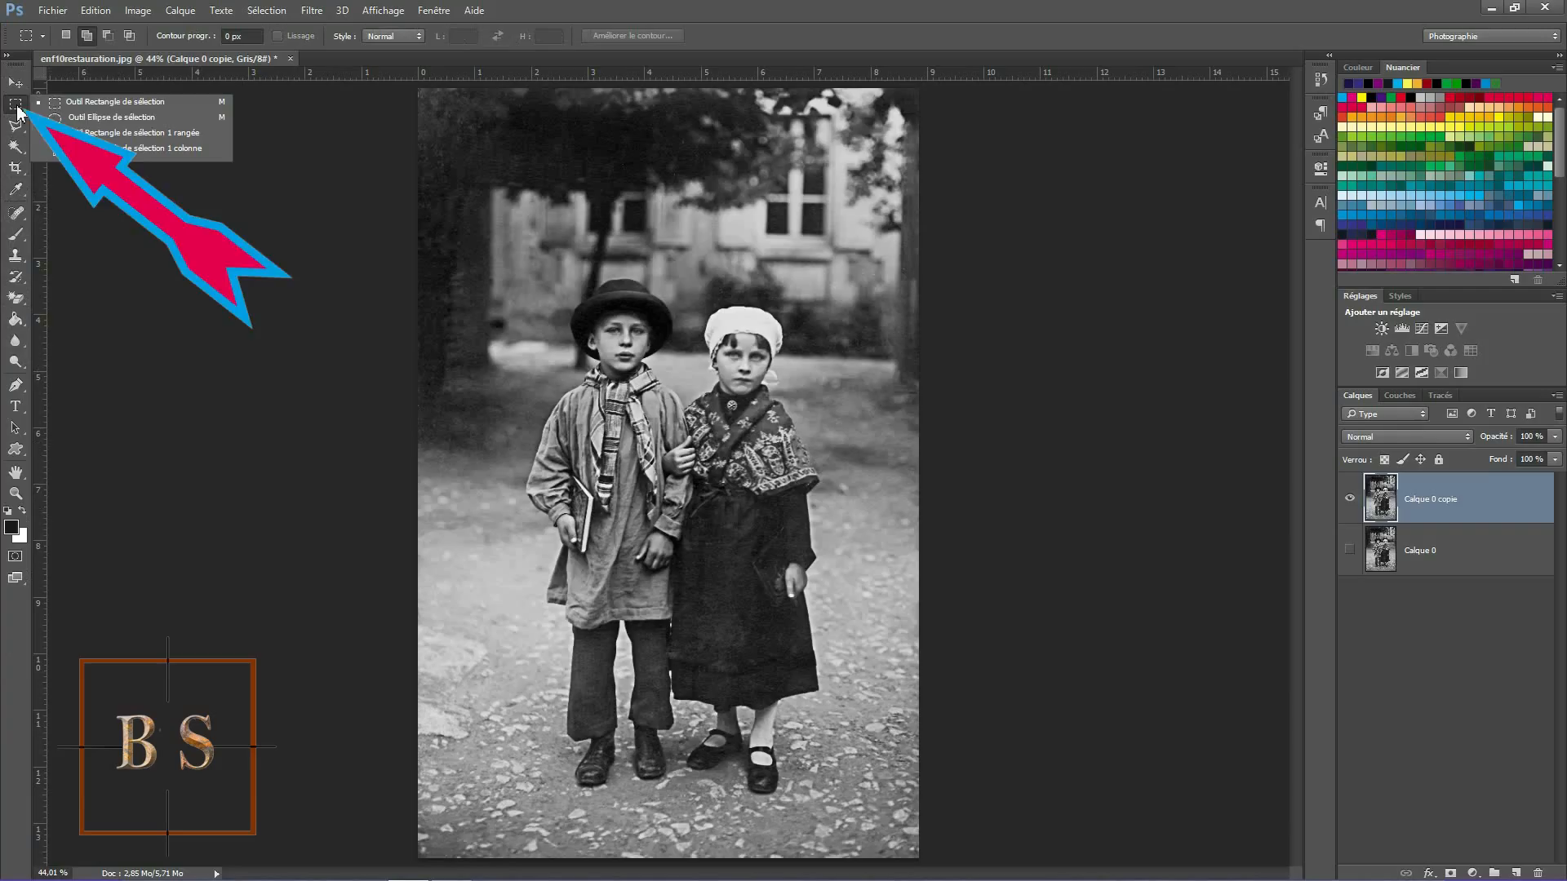
click(76, 117)
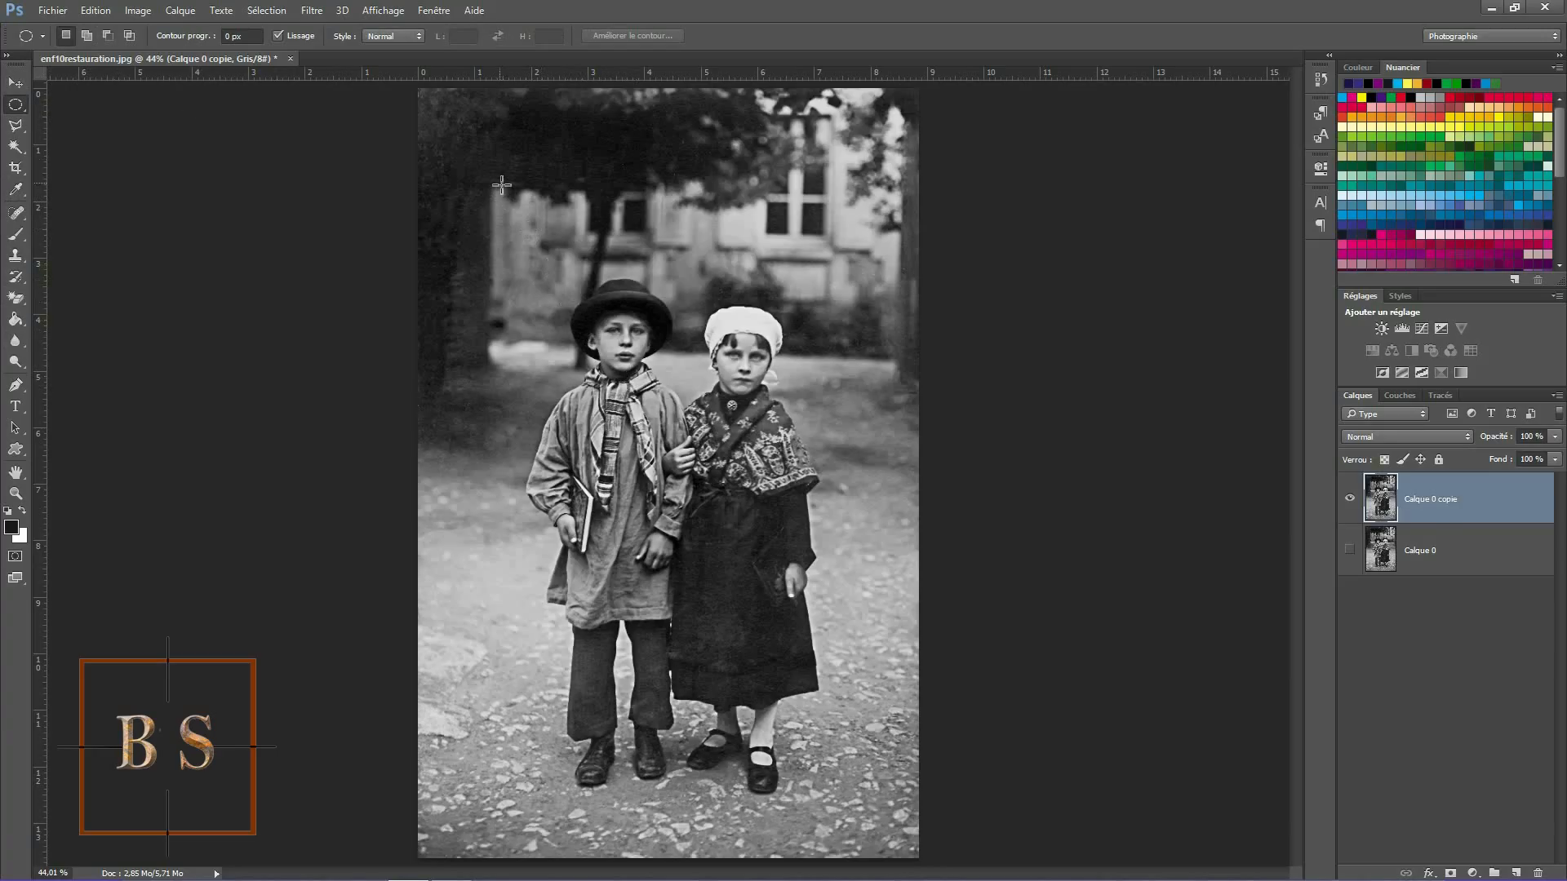
drag(501, 184, 878, 849)
key(space)
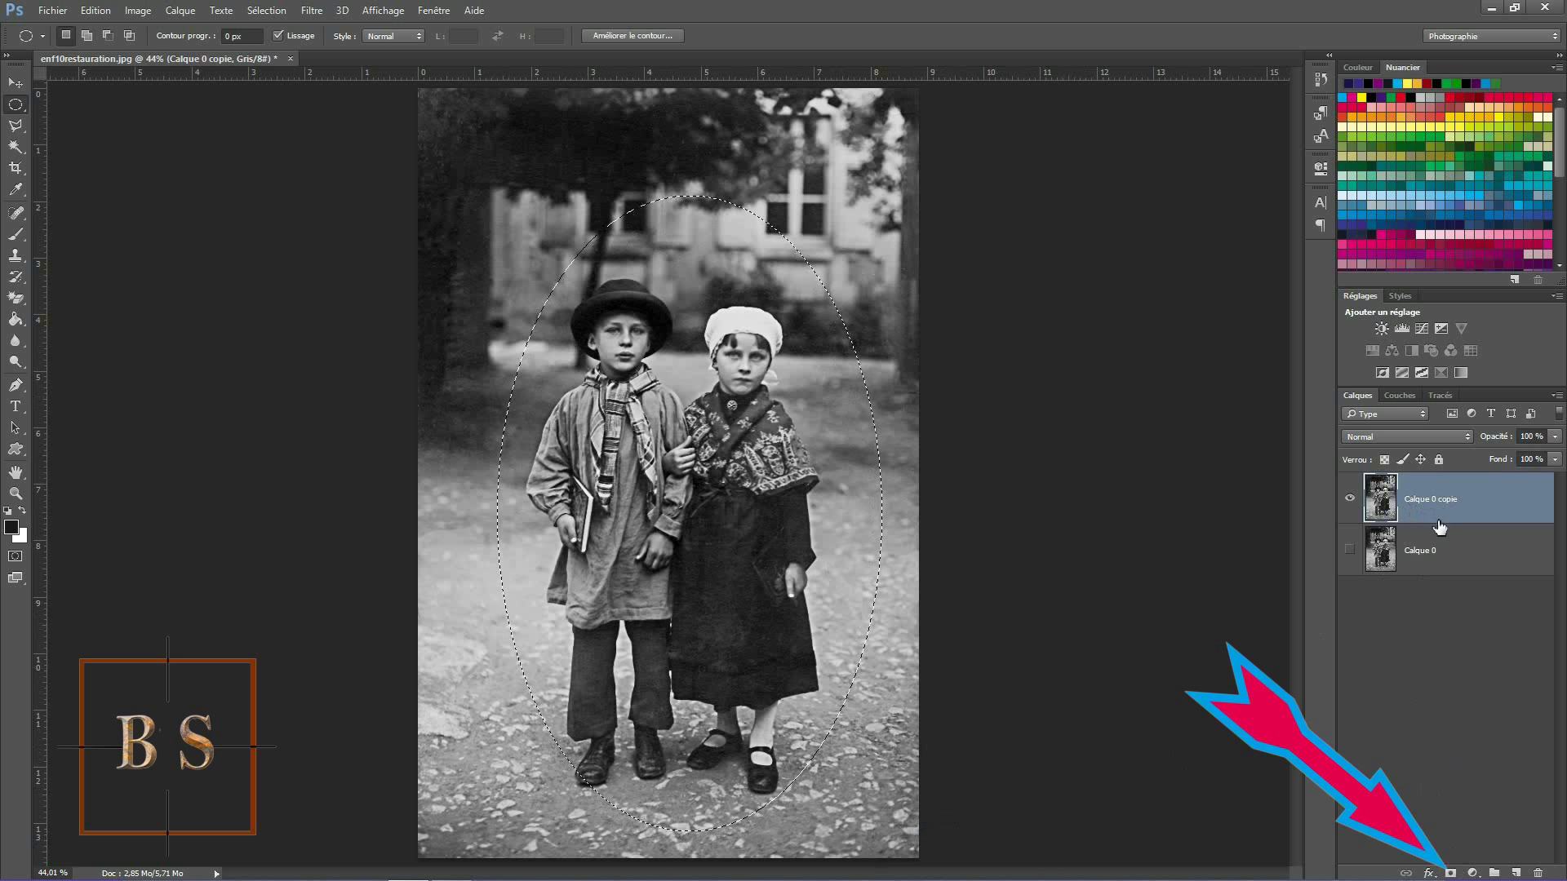
click(1452, 874)
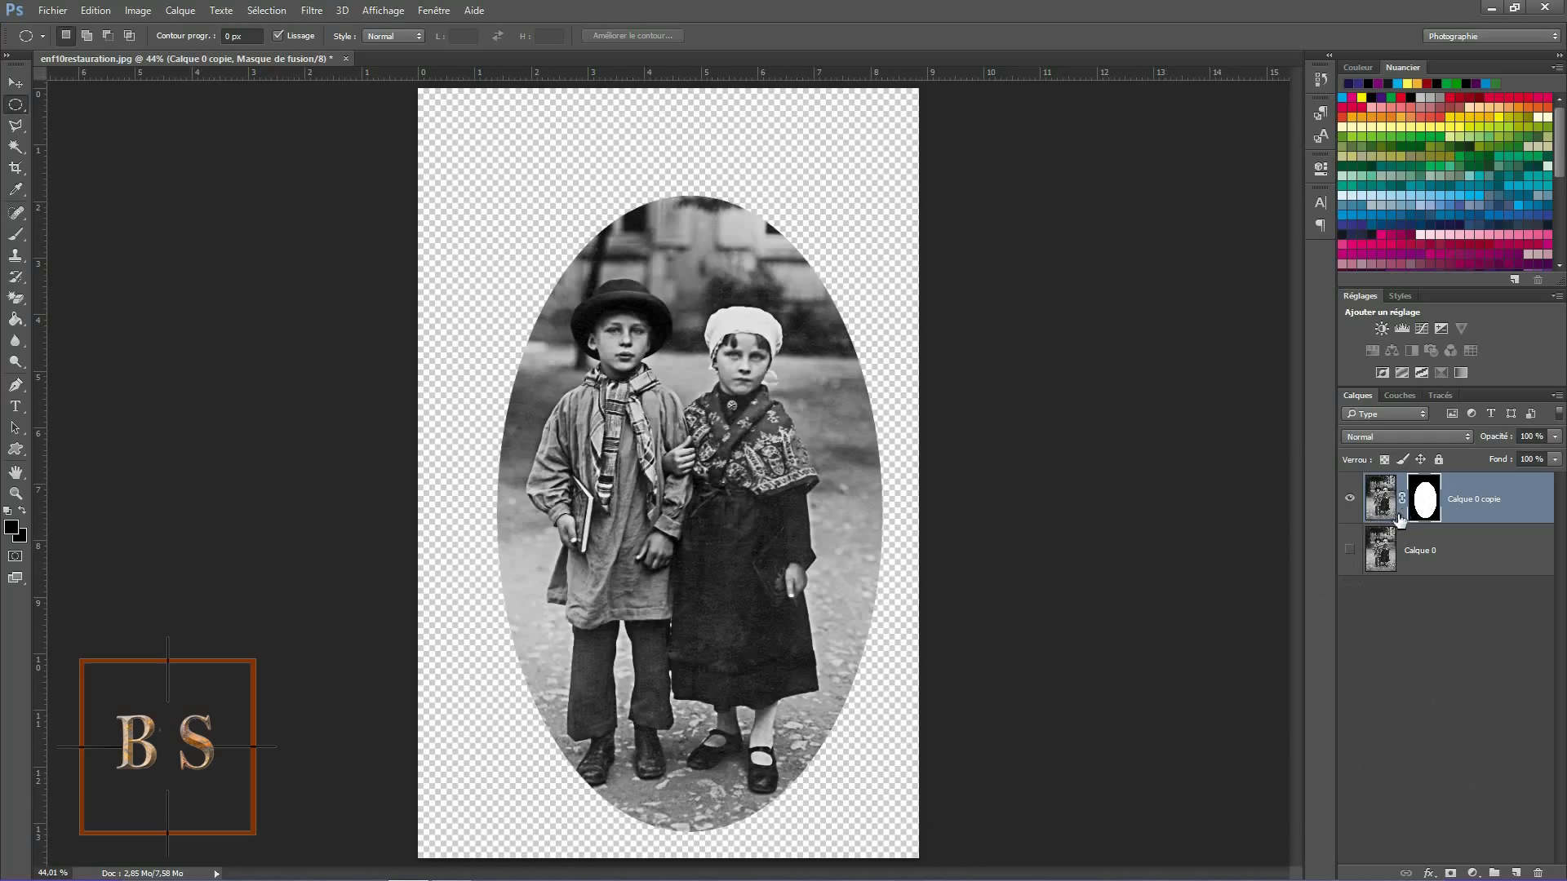
Step: Feather the oval layer mask of Calque 0 copie to 48.6 px
double_click(1428, 494)
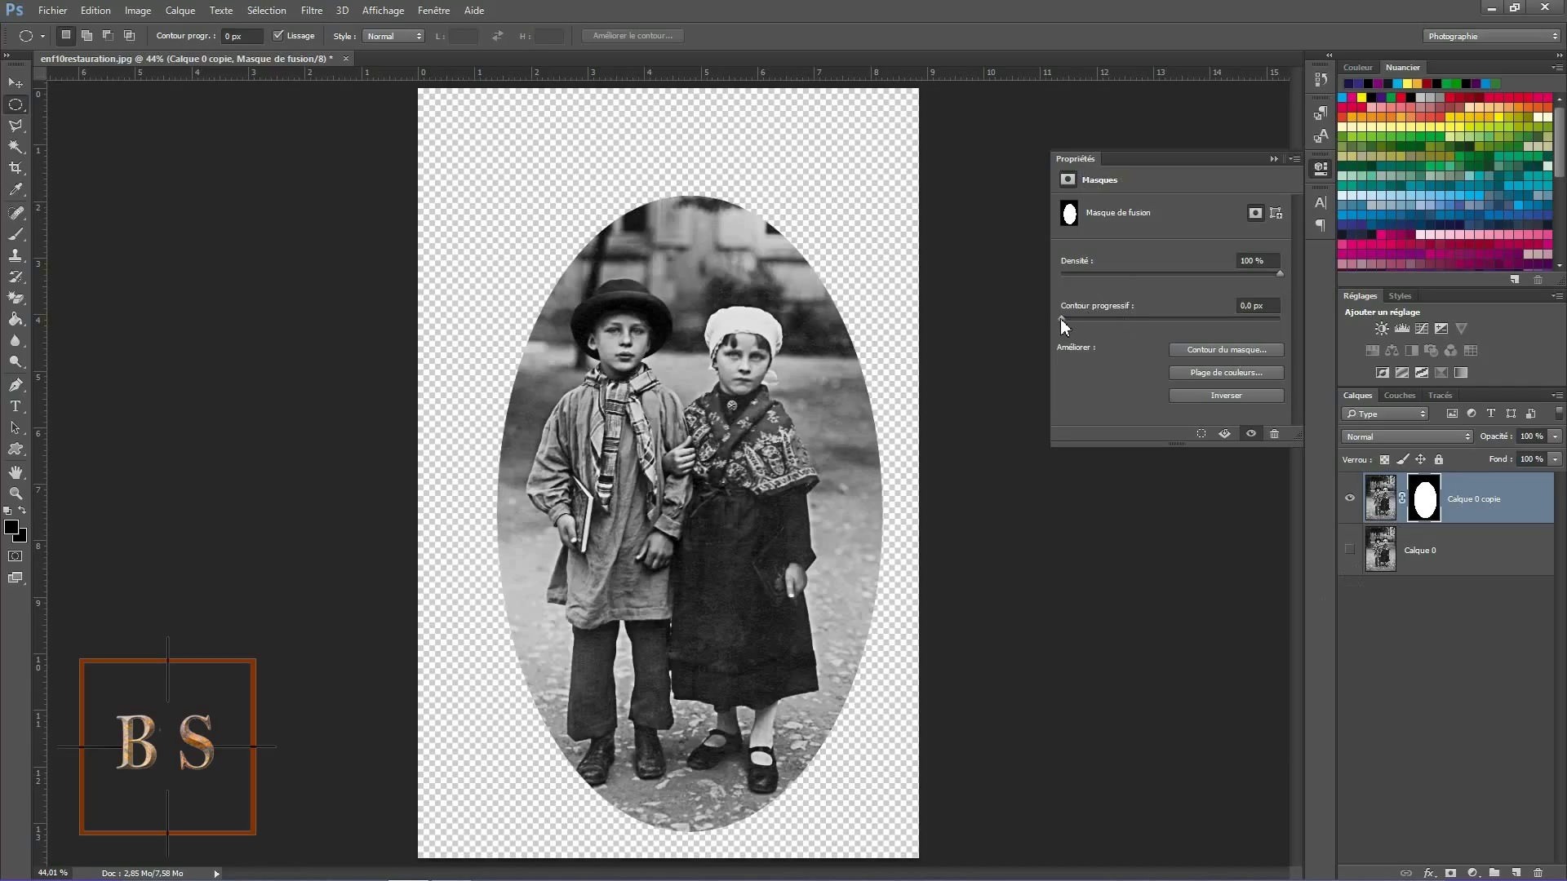
drag(1061, 320, 1115, 323)
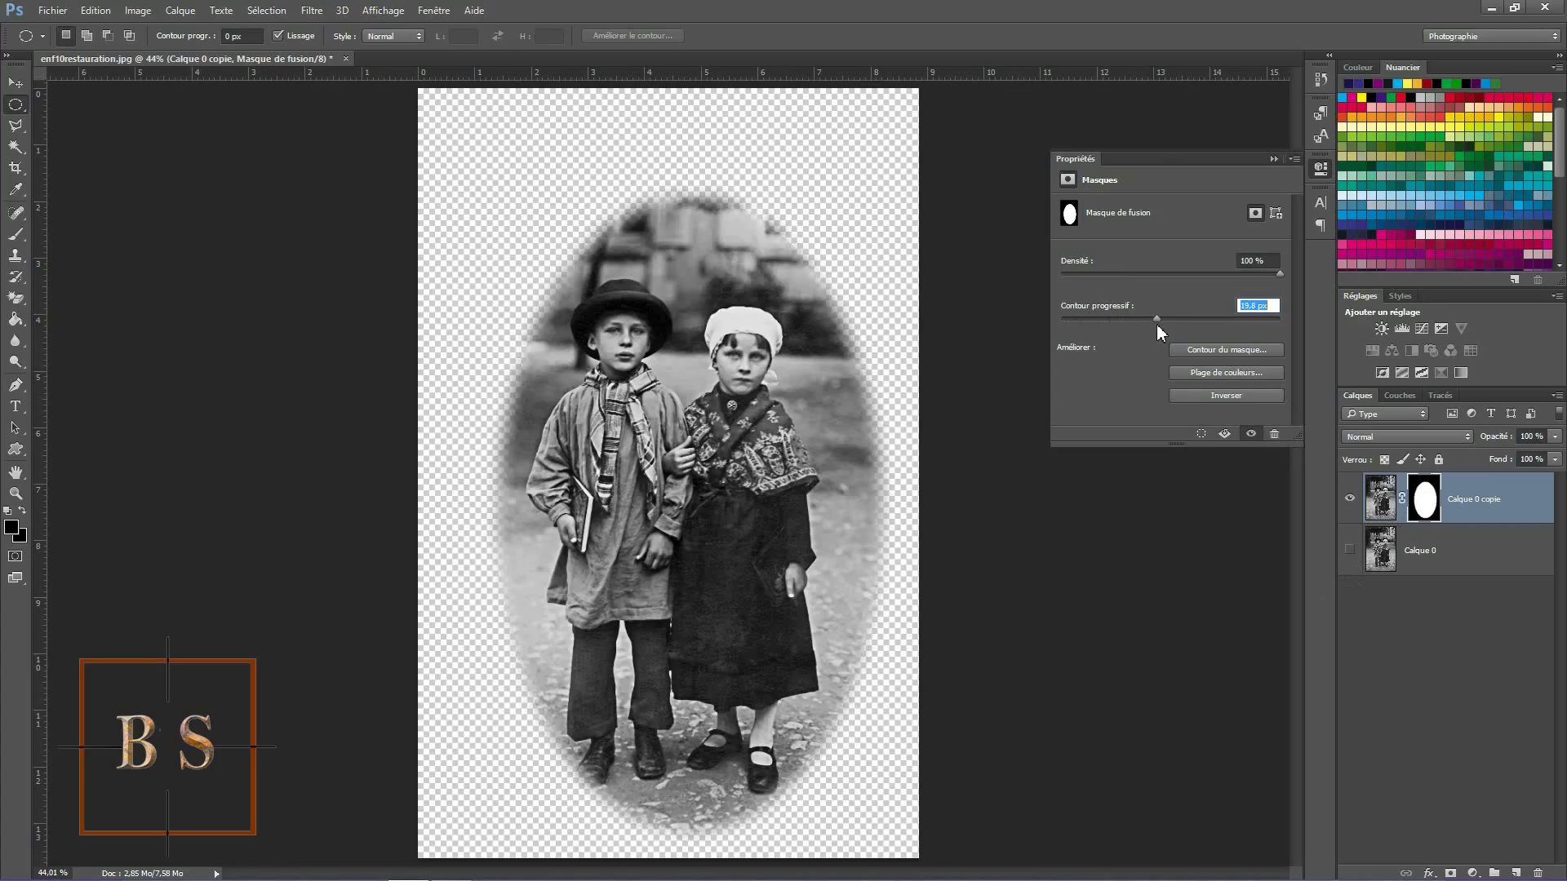
click(1180, 328)
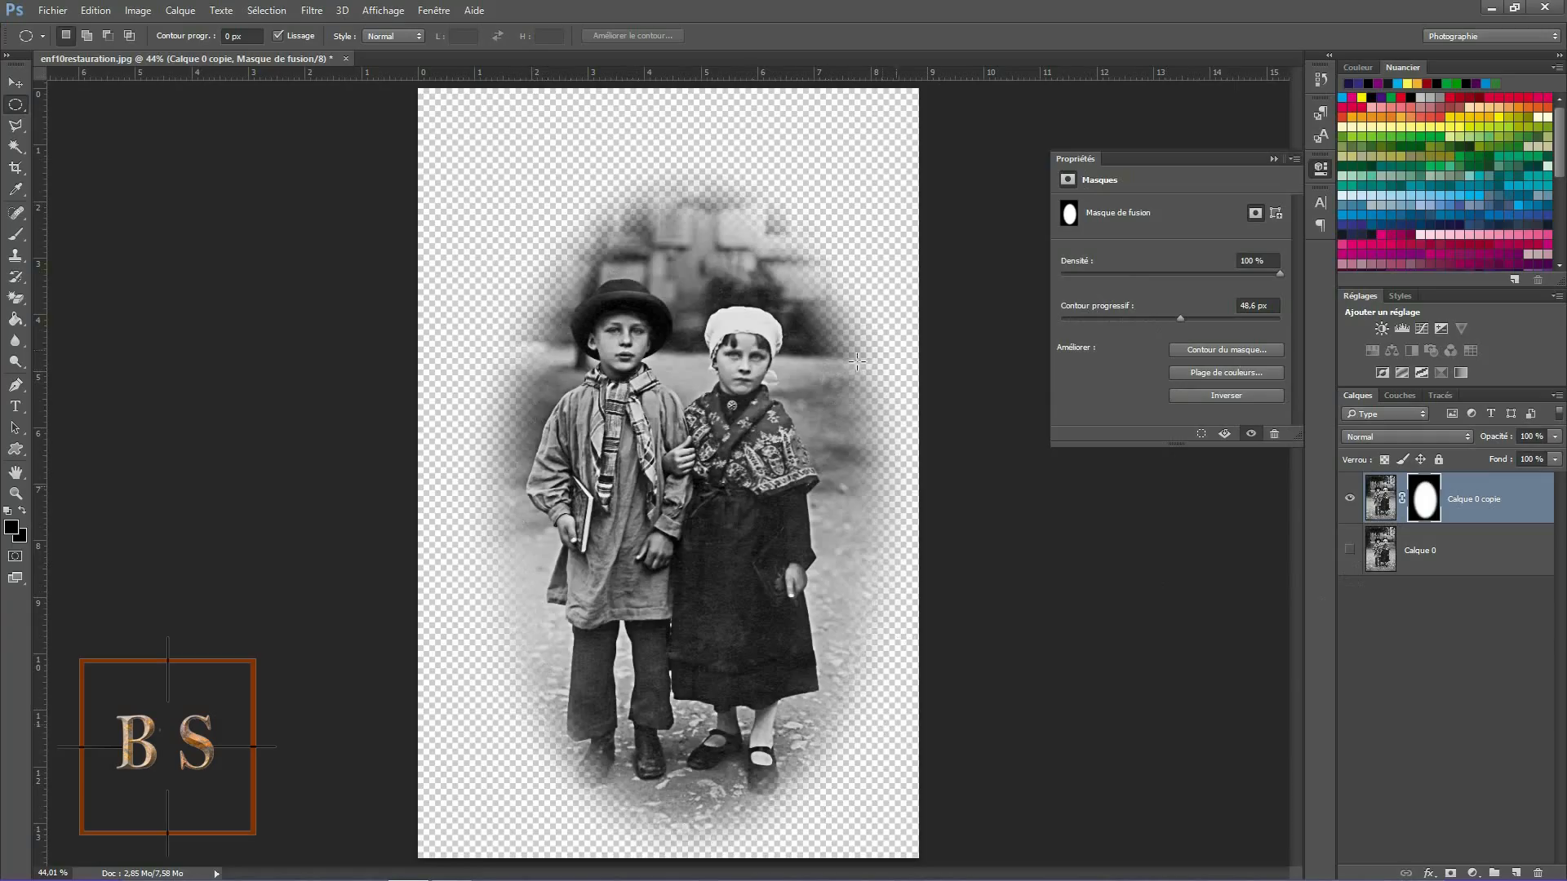
Step: Show the original layer Calque 0 again and apply a Gaussian Blur to it
click(1351, 551)
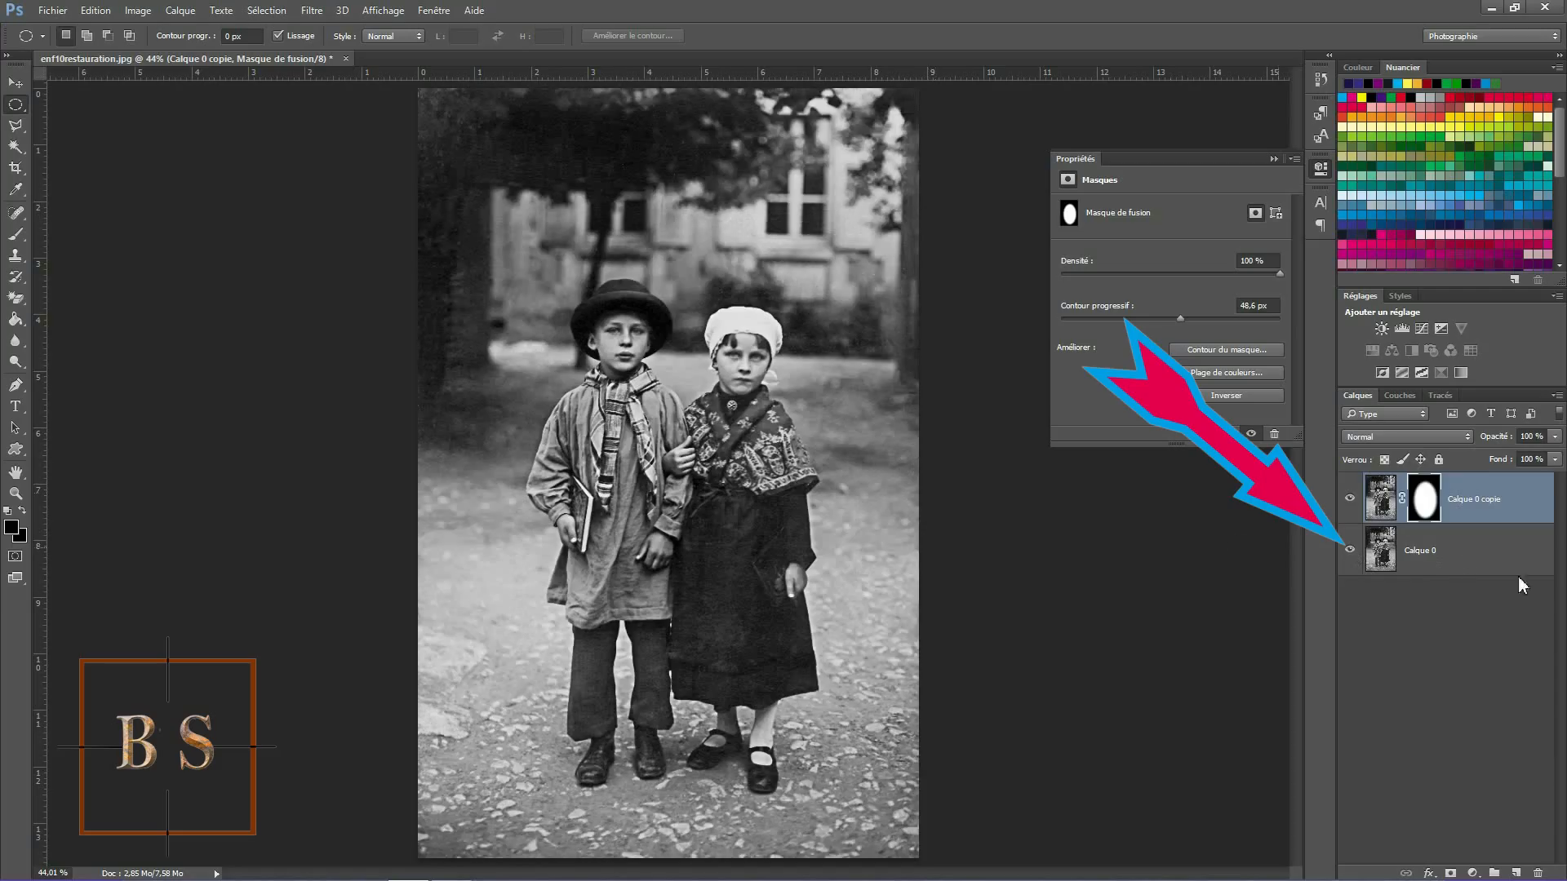
click(1498, 565)
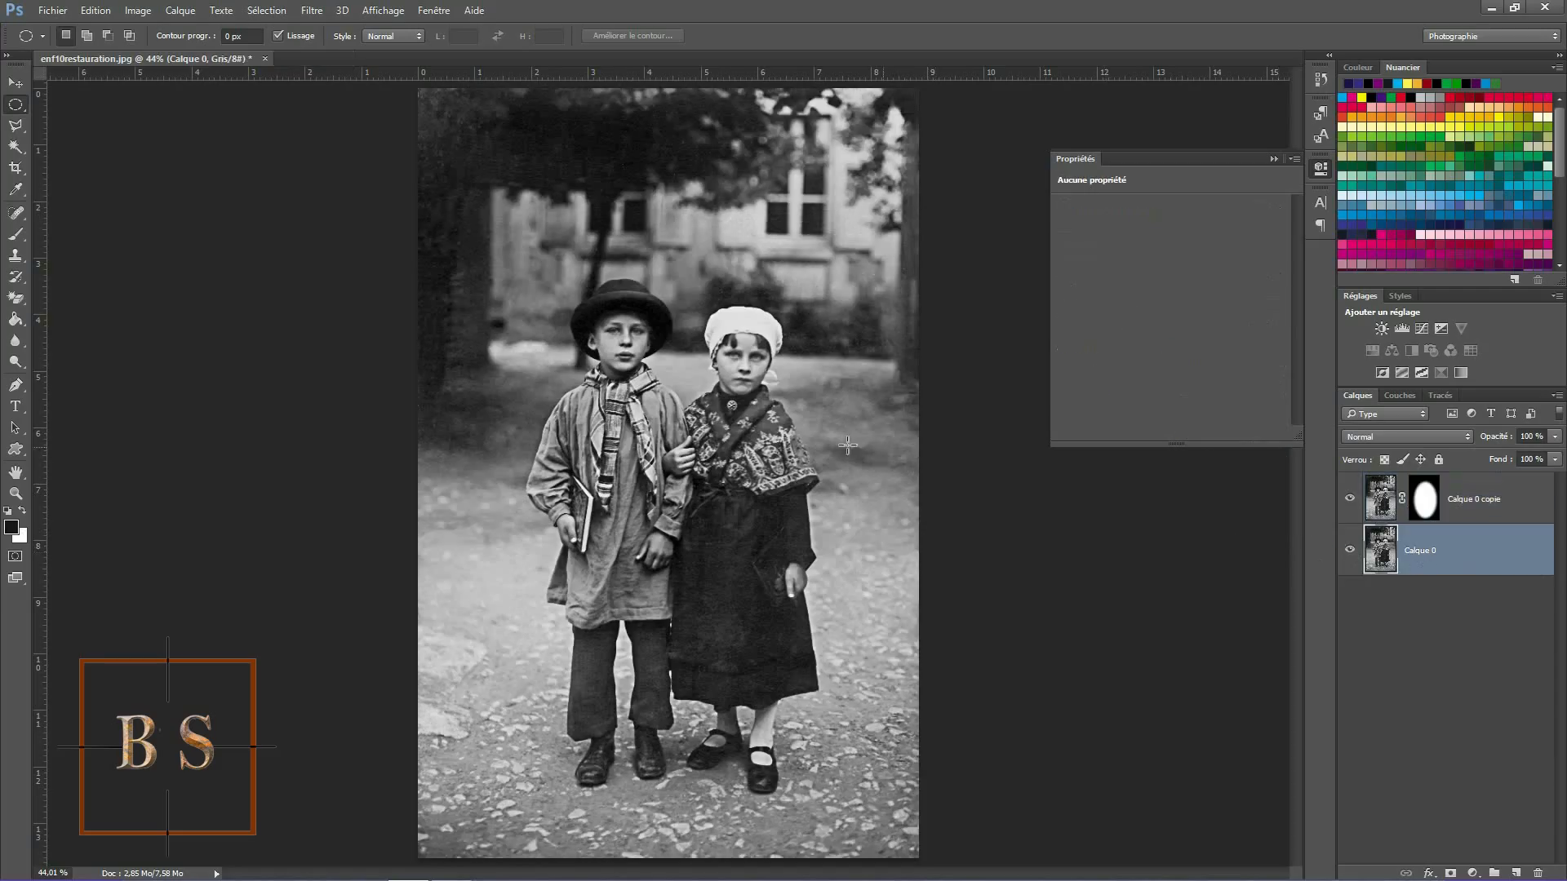
click(312, 12)
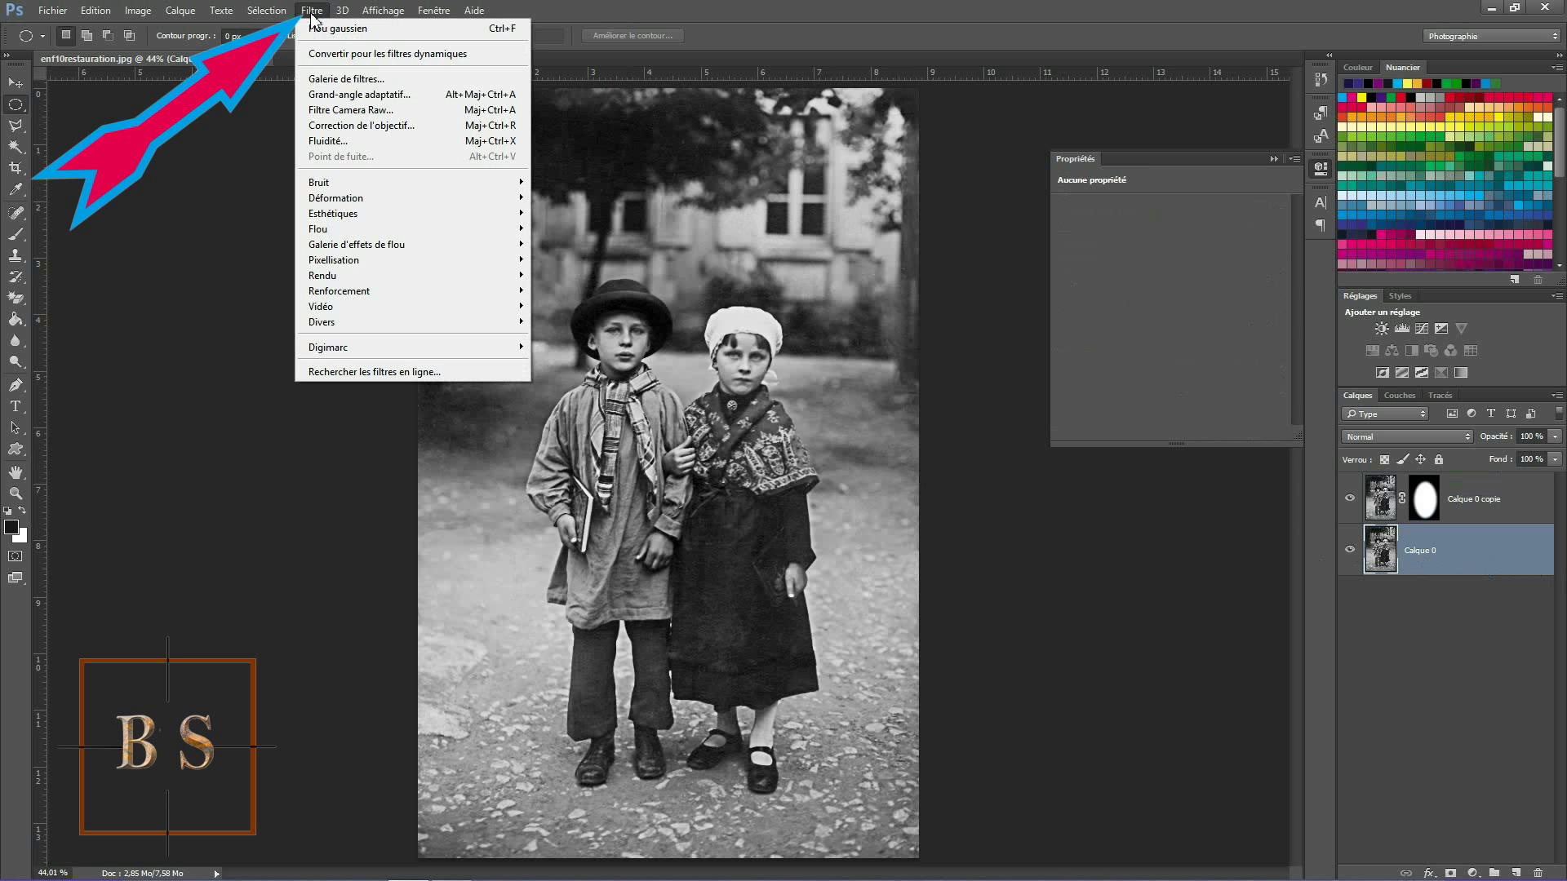
mouse_move(331, 233)
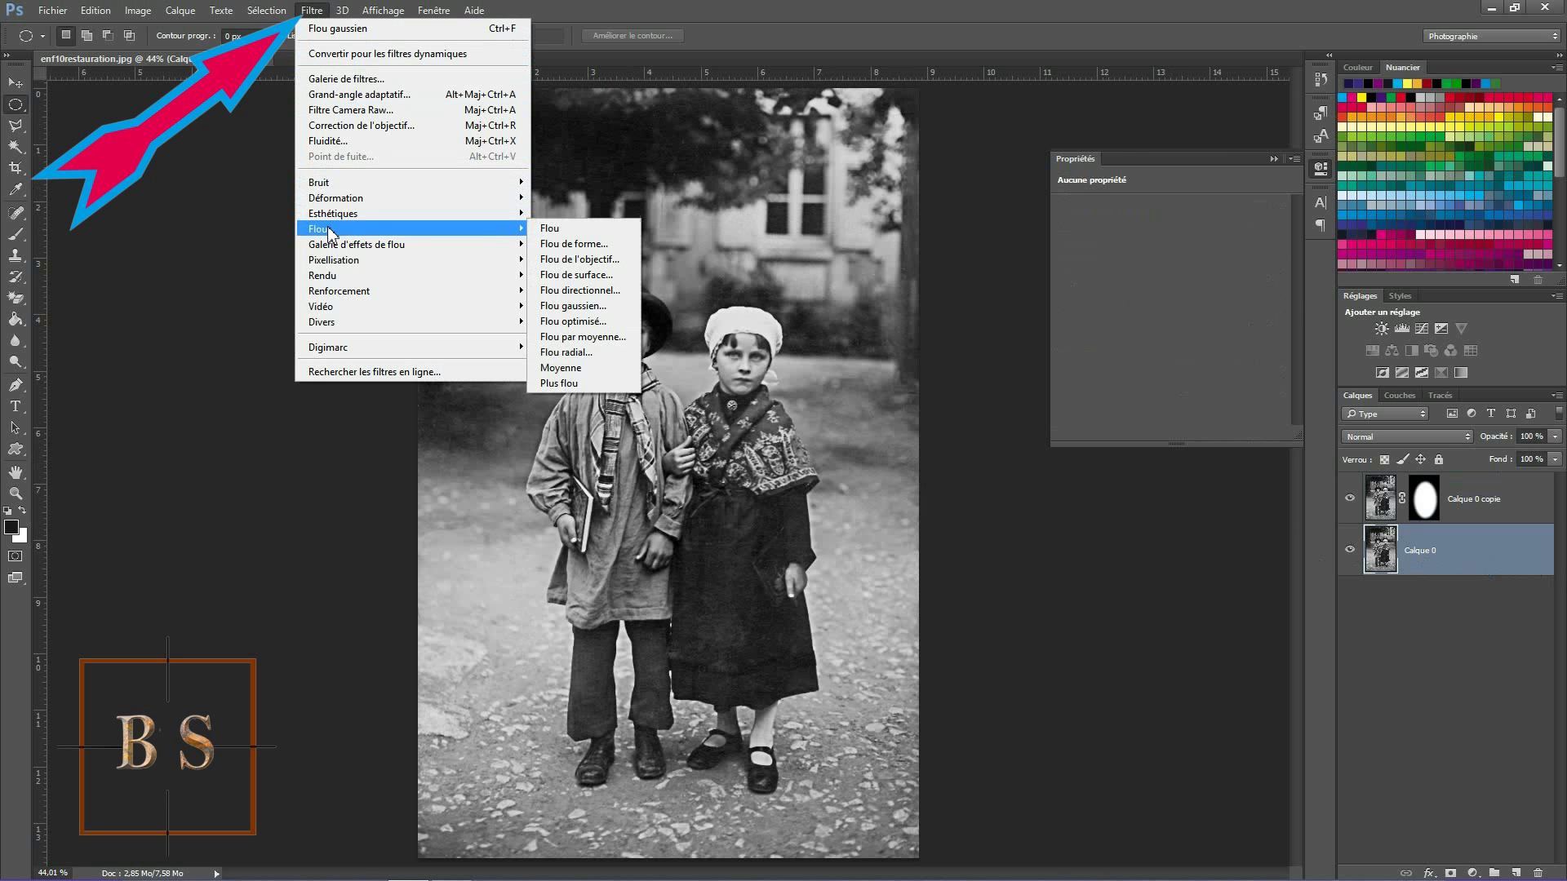
click(547, 314)
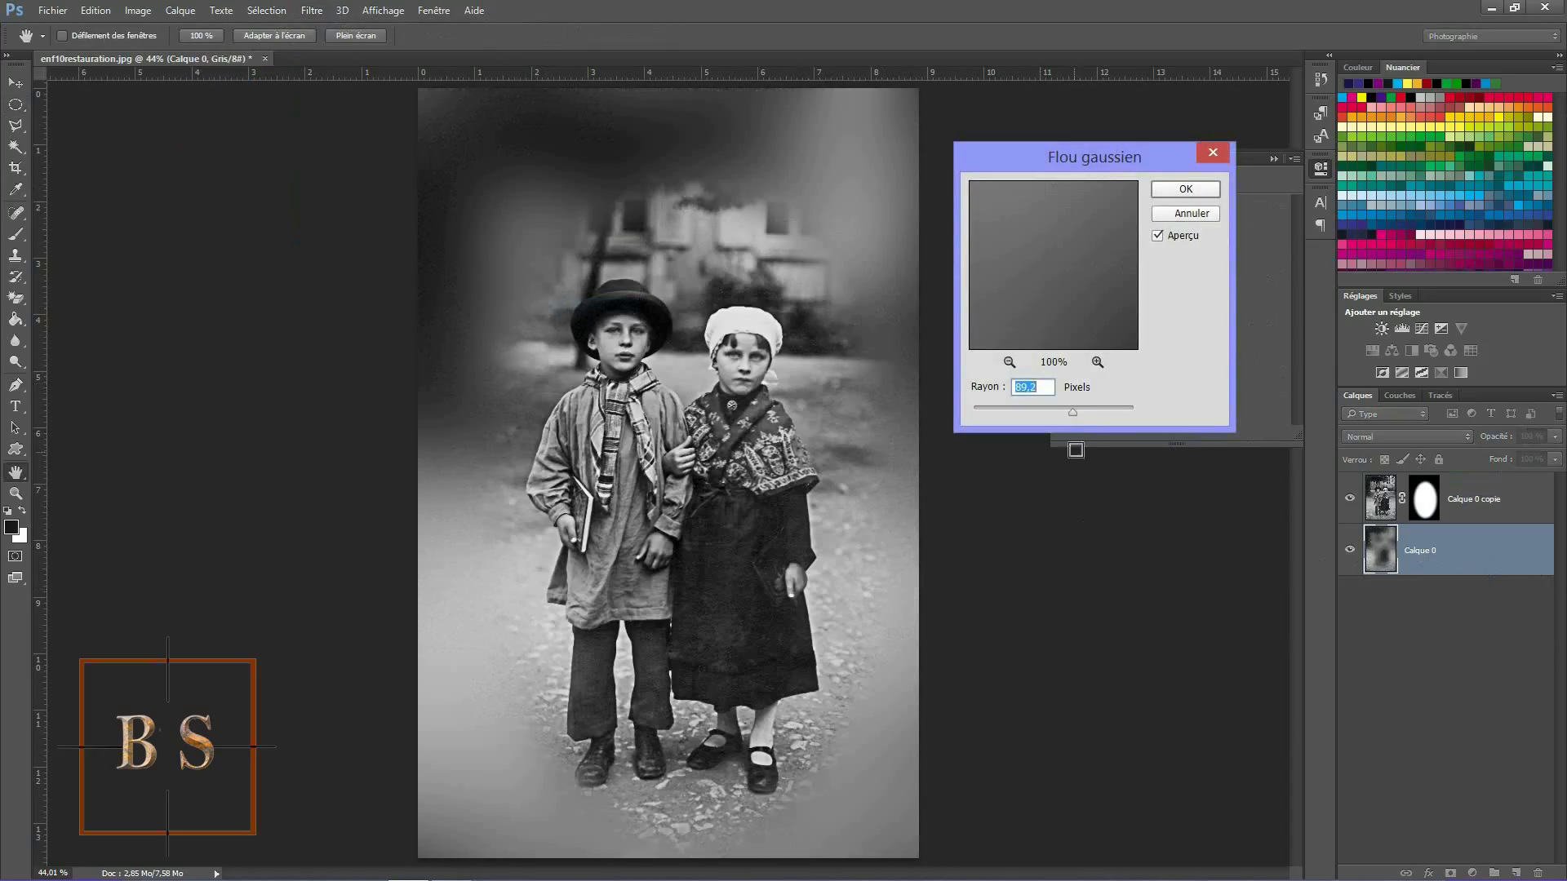
drag(1071, 413, 974, 413)
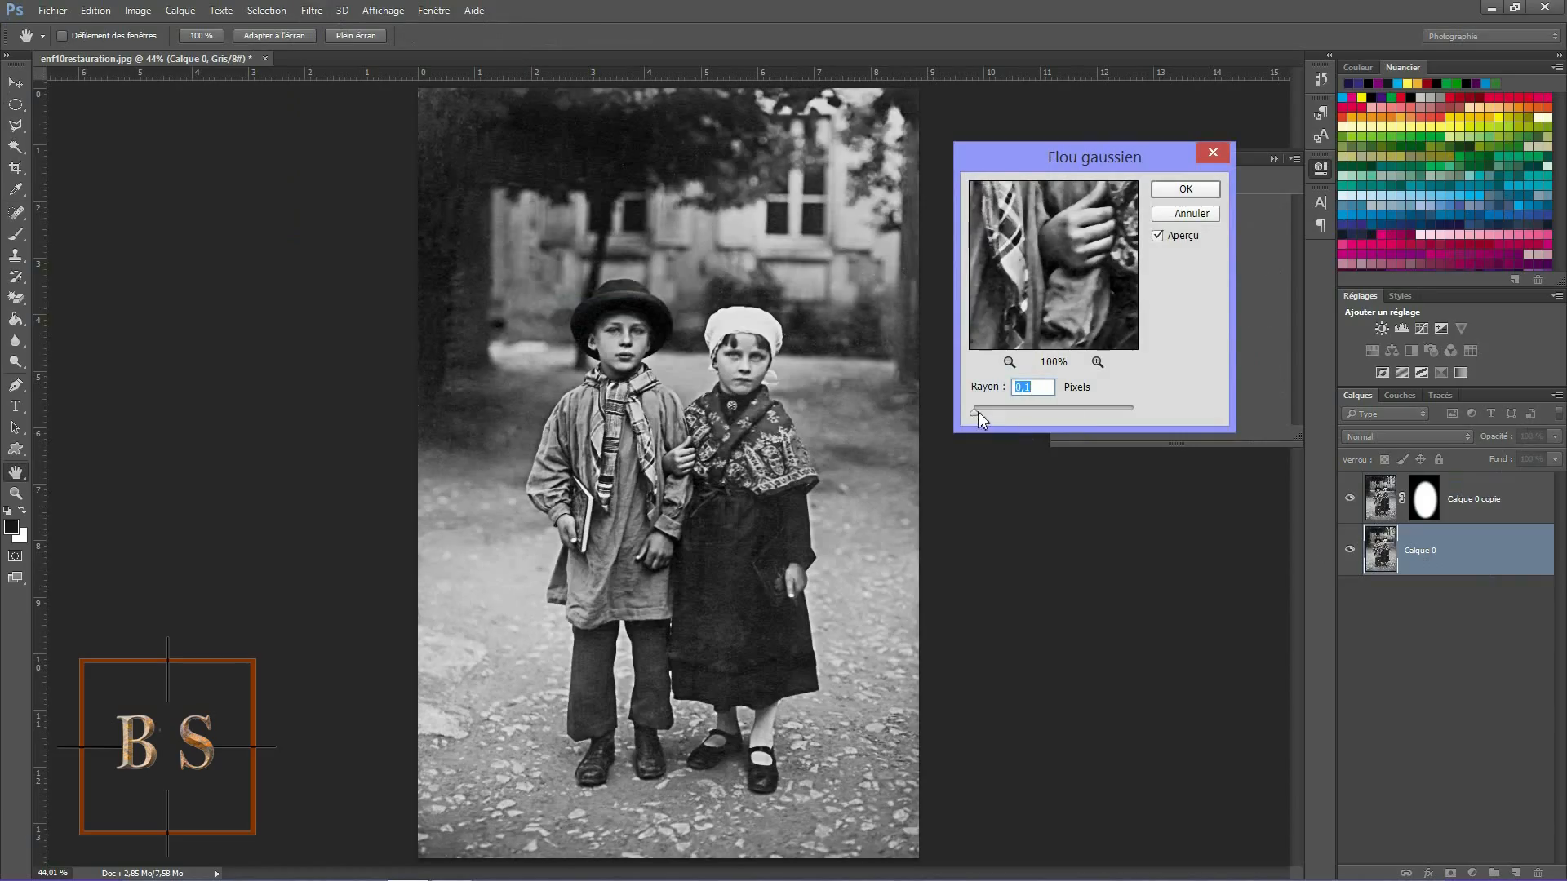
drag(1046, 414, 1105, 419)
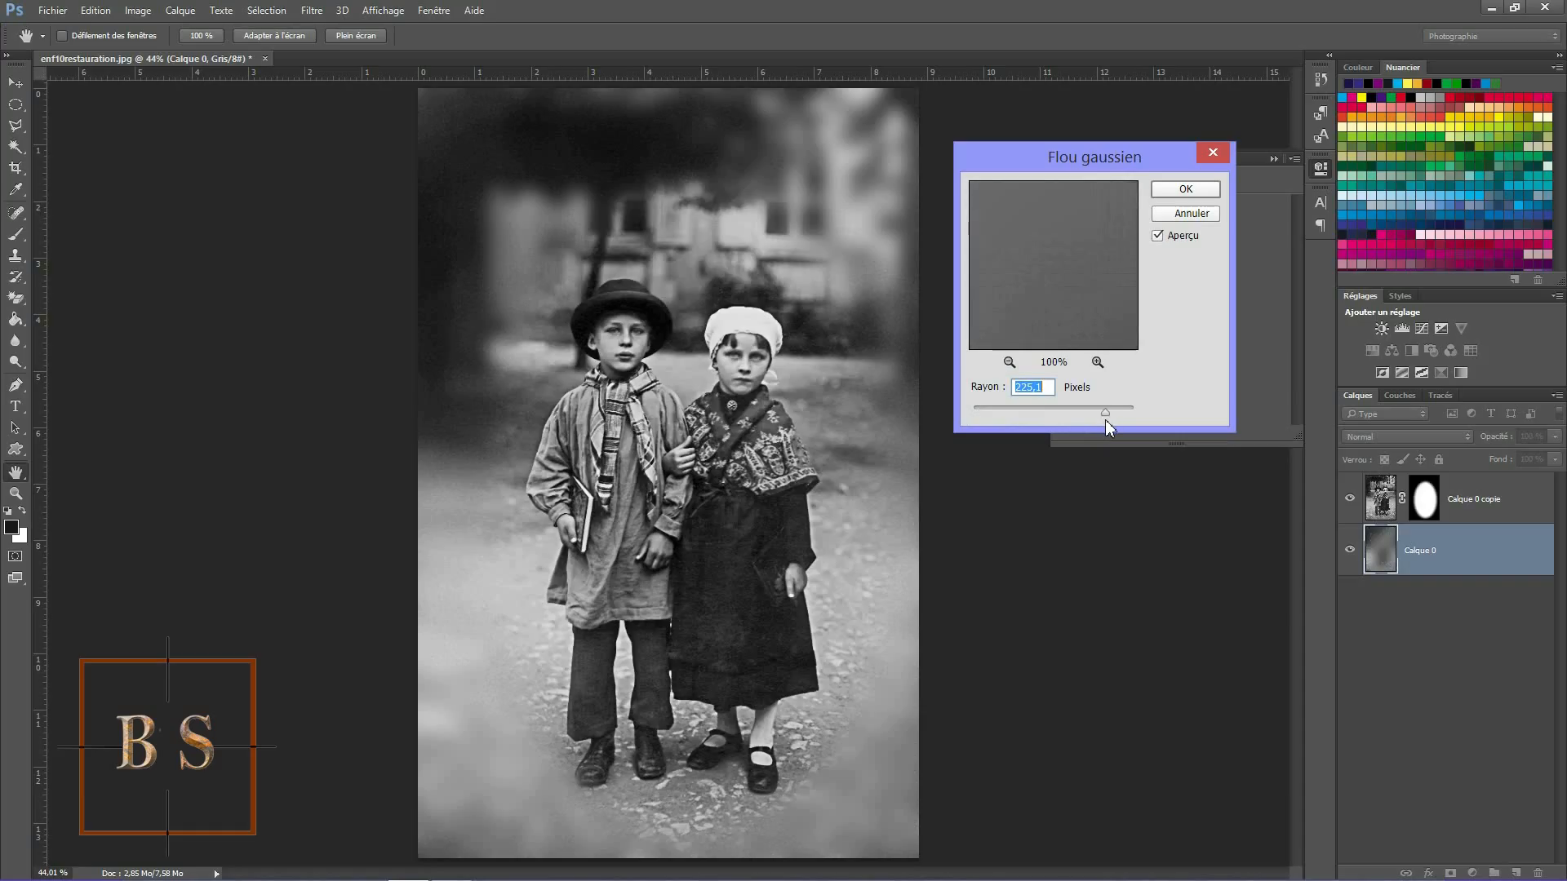
drag(1104, 412, 1055, 412)
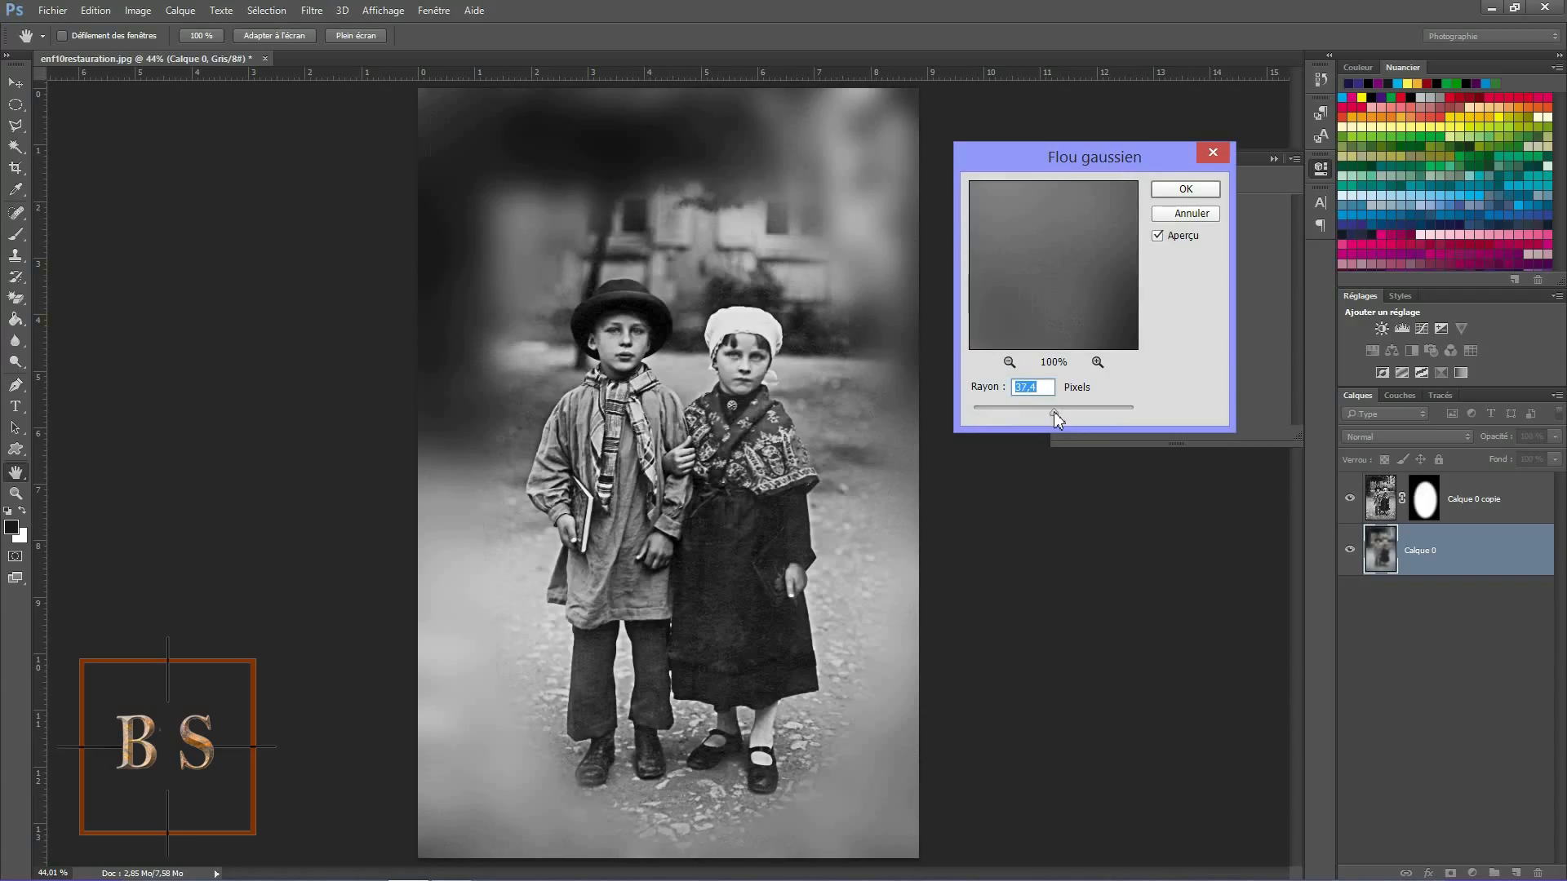
drag(1045, 414, 1061, 412)
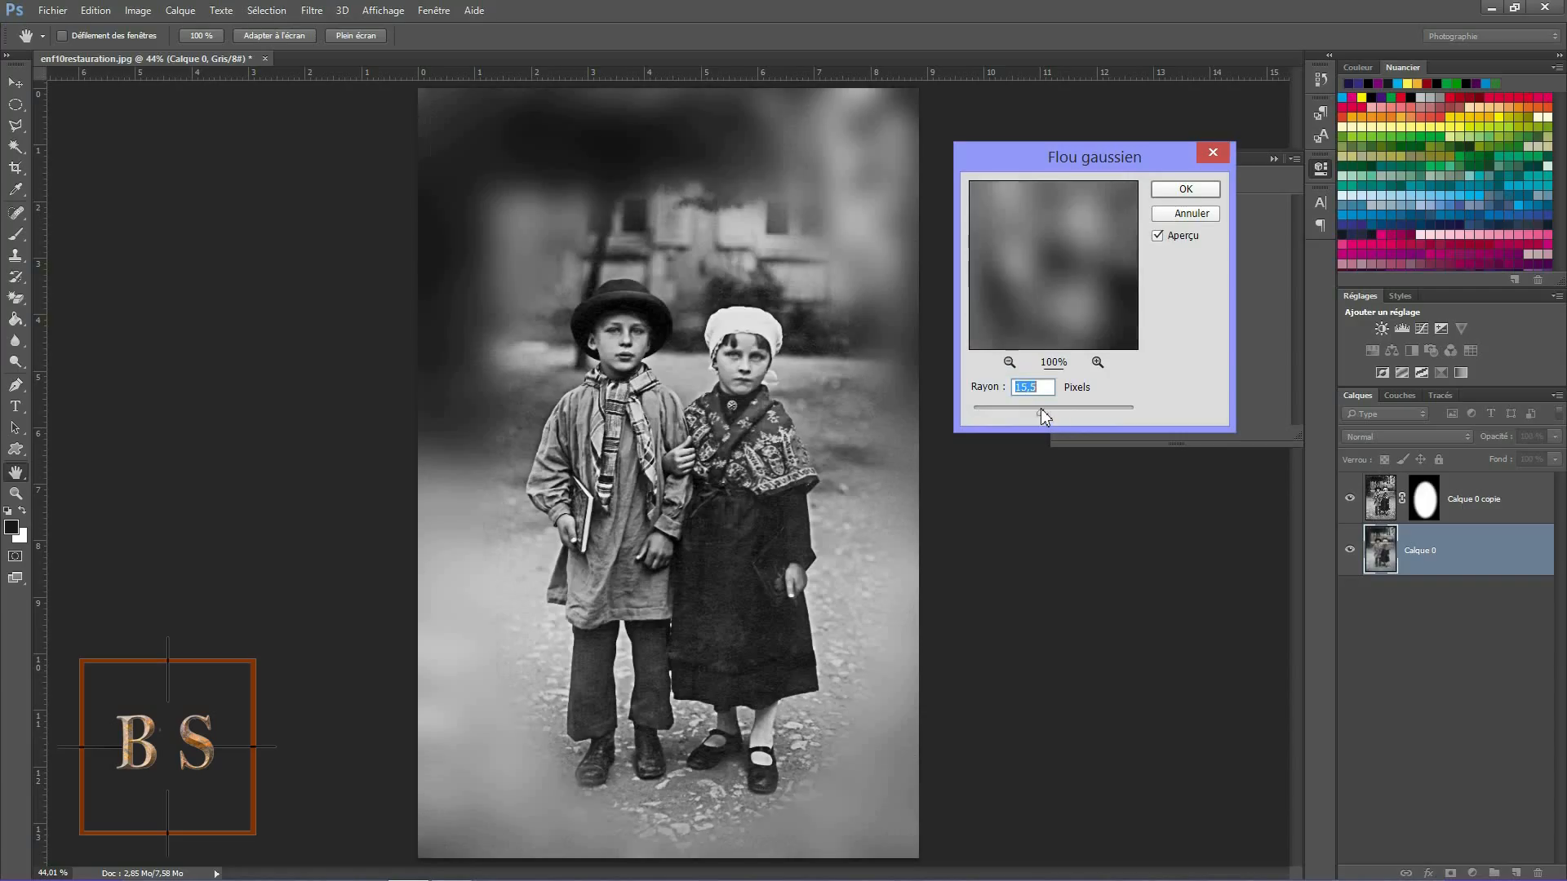
click(1183, 188)
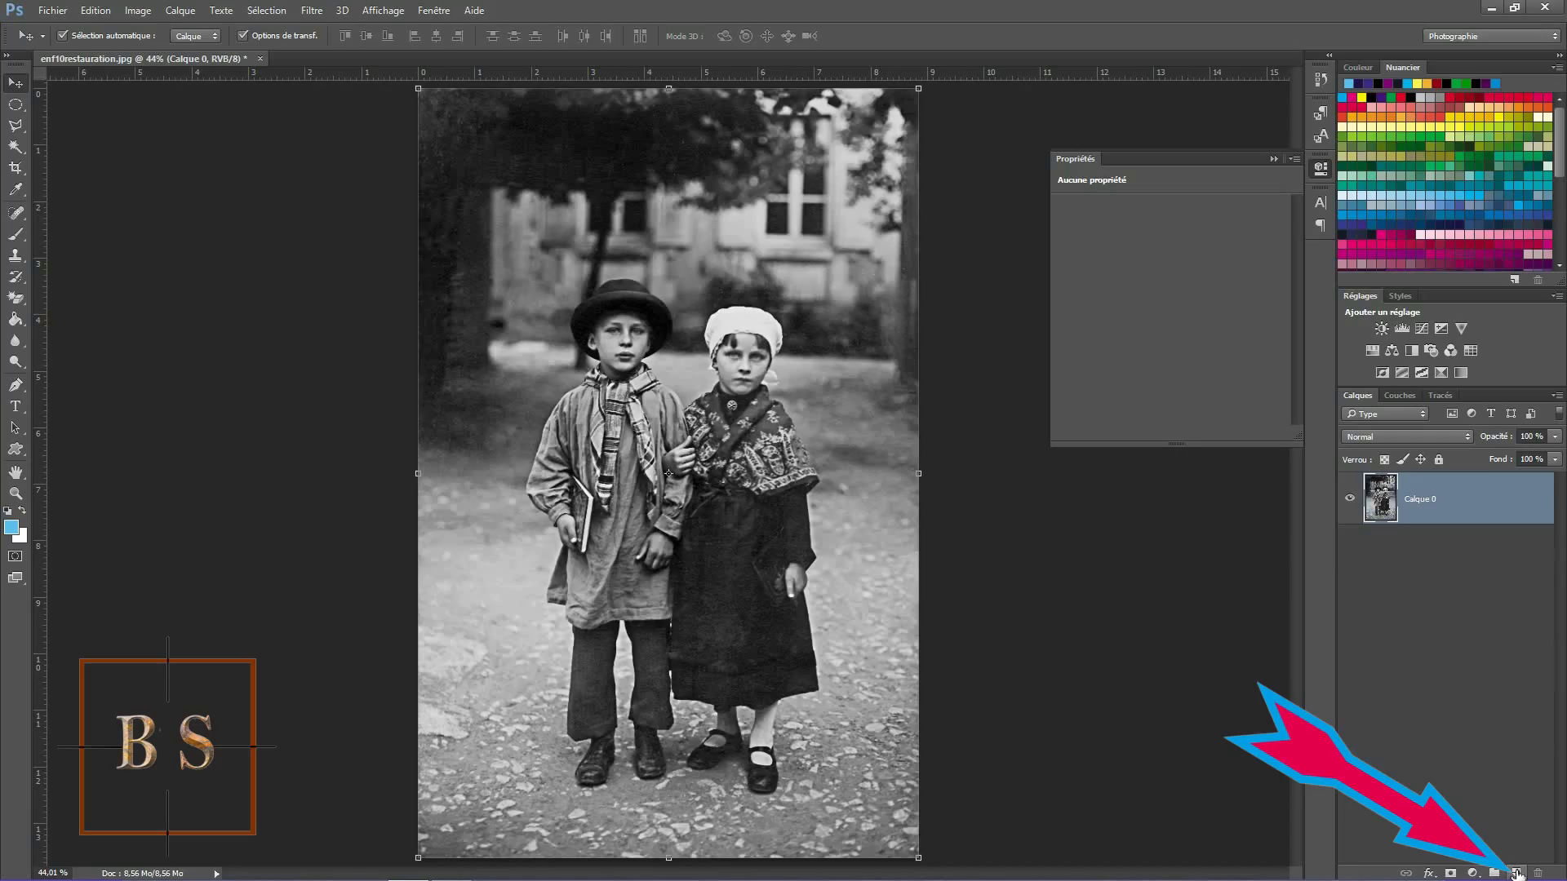
Step: In the Photographie workspace, add a new layer above the photo and fill it with the light blue foreground colour using the Paint Bucket
click(1515, 873)
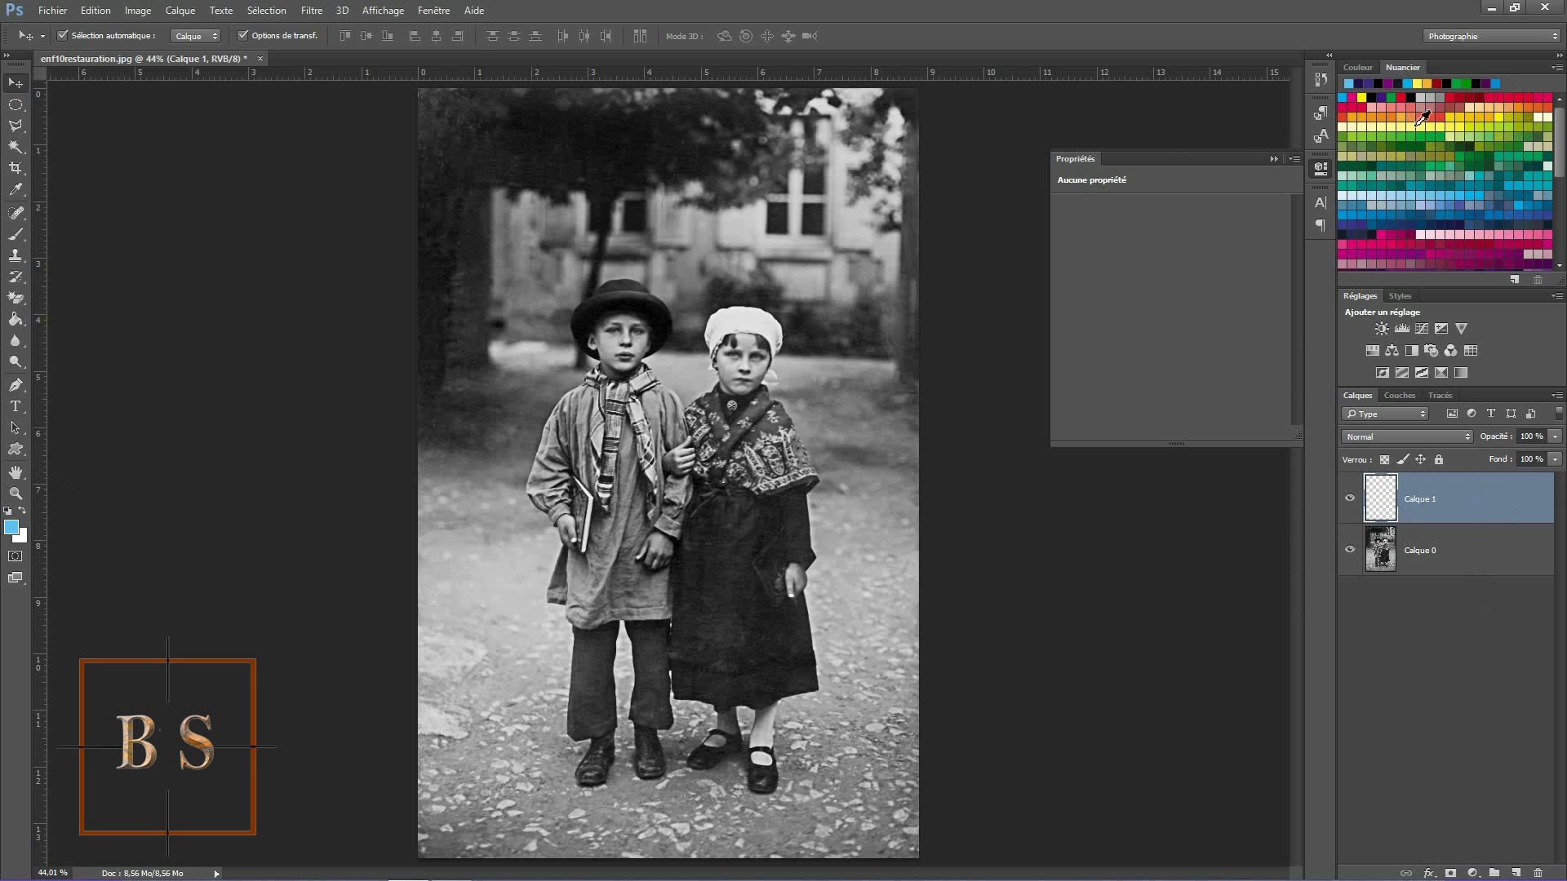
click(1556, 37)
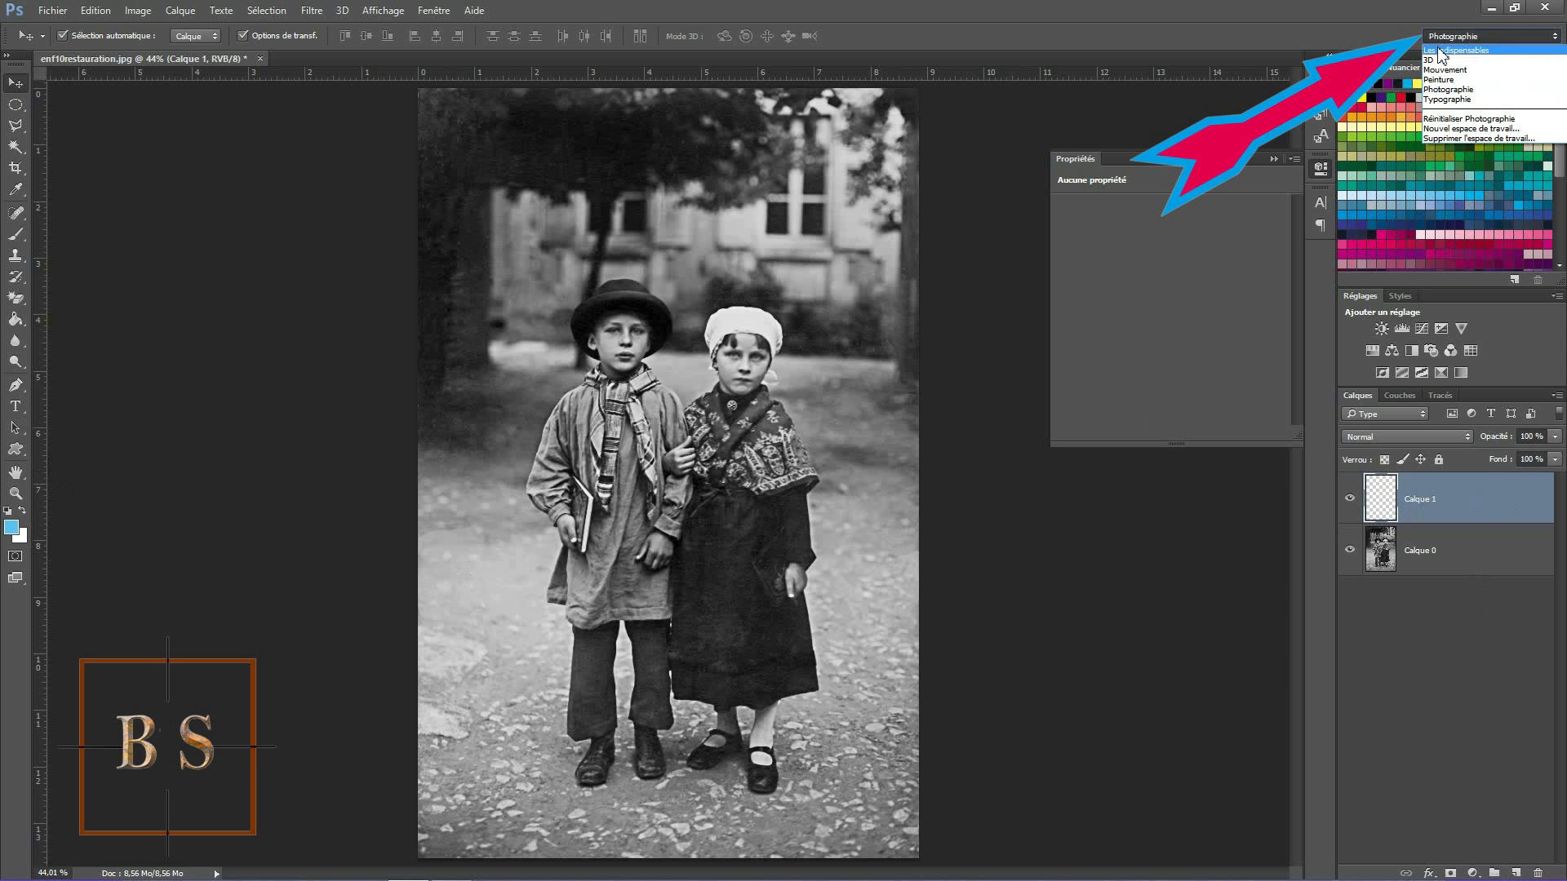
click(1449, 91)
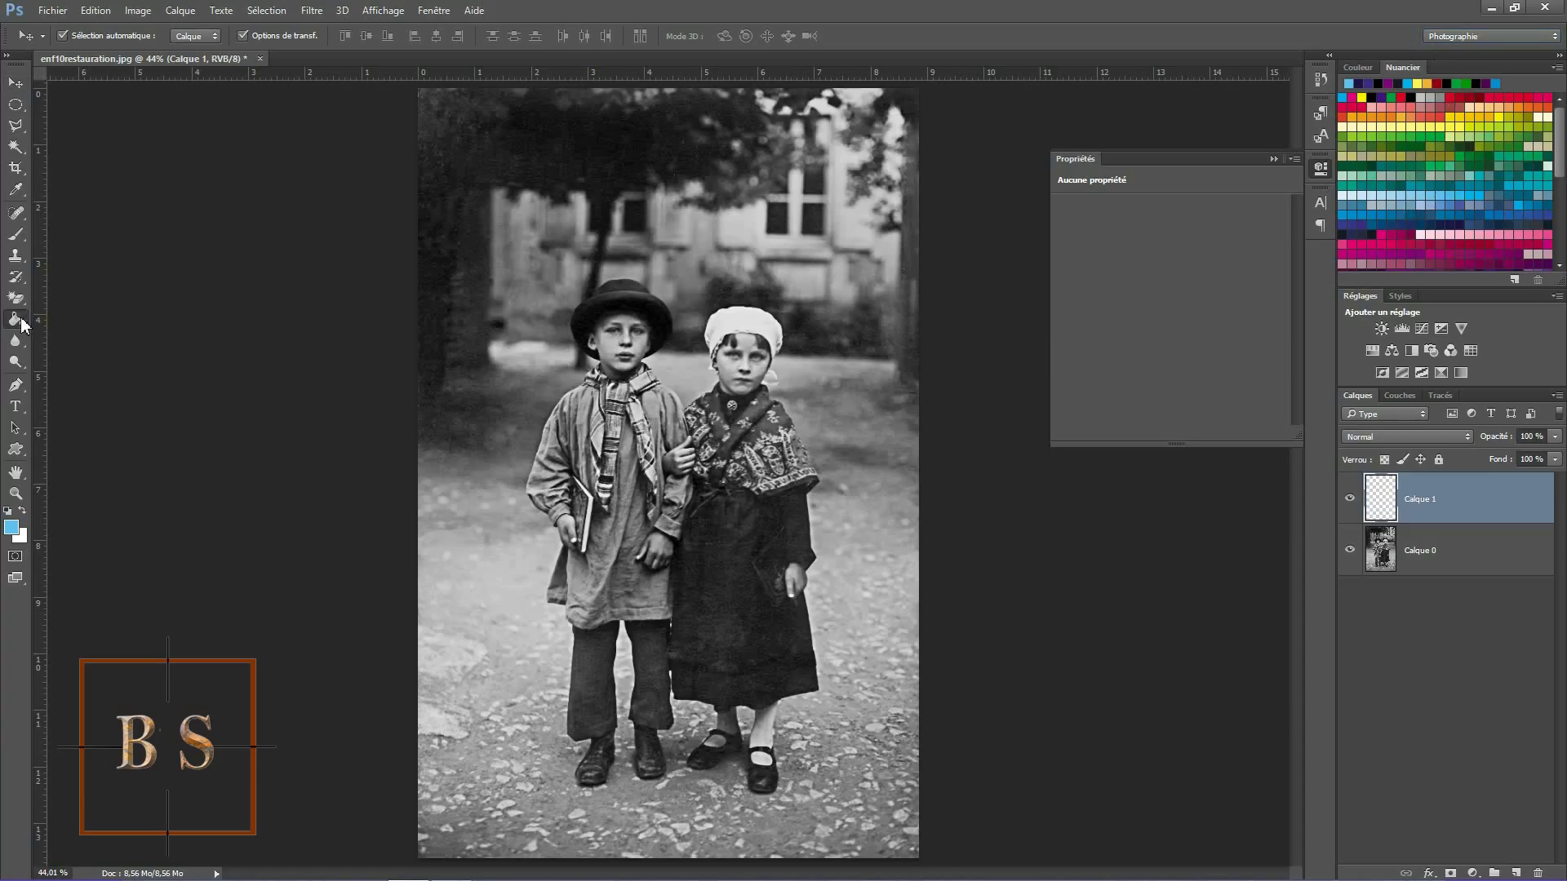
drag(15, 319, 70, 334)
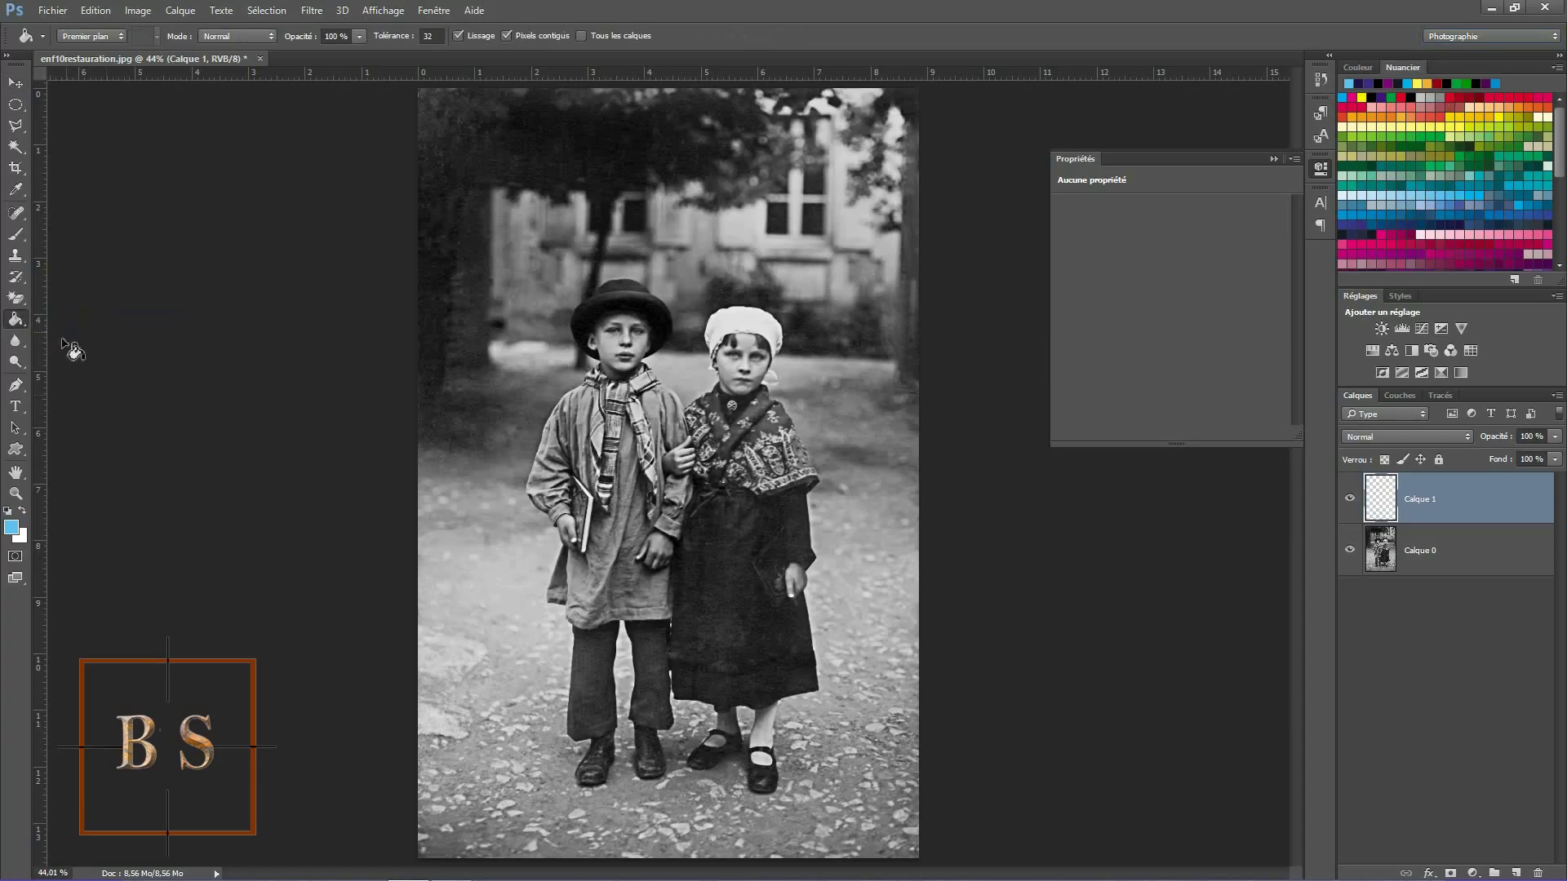
click(674, 402)
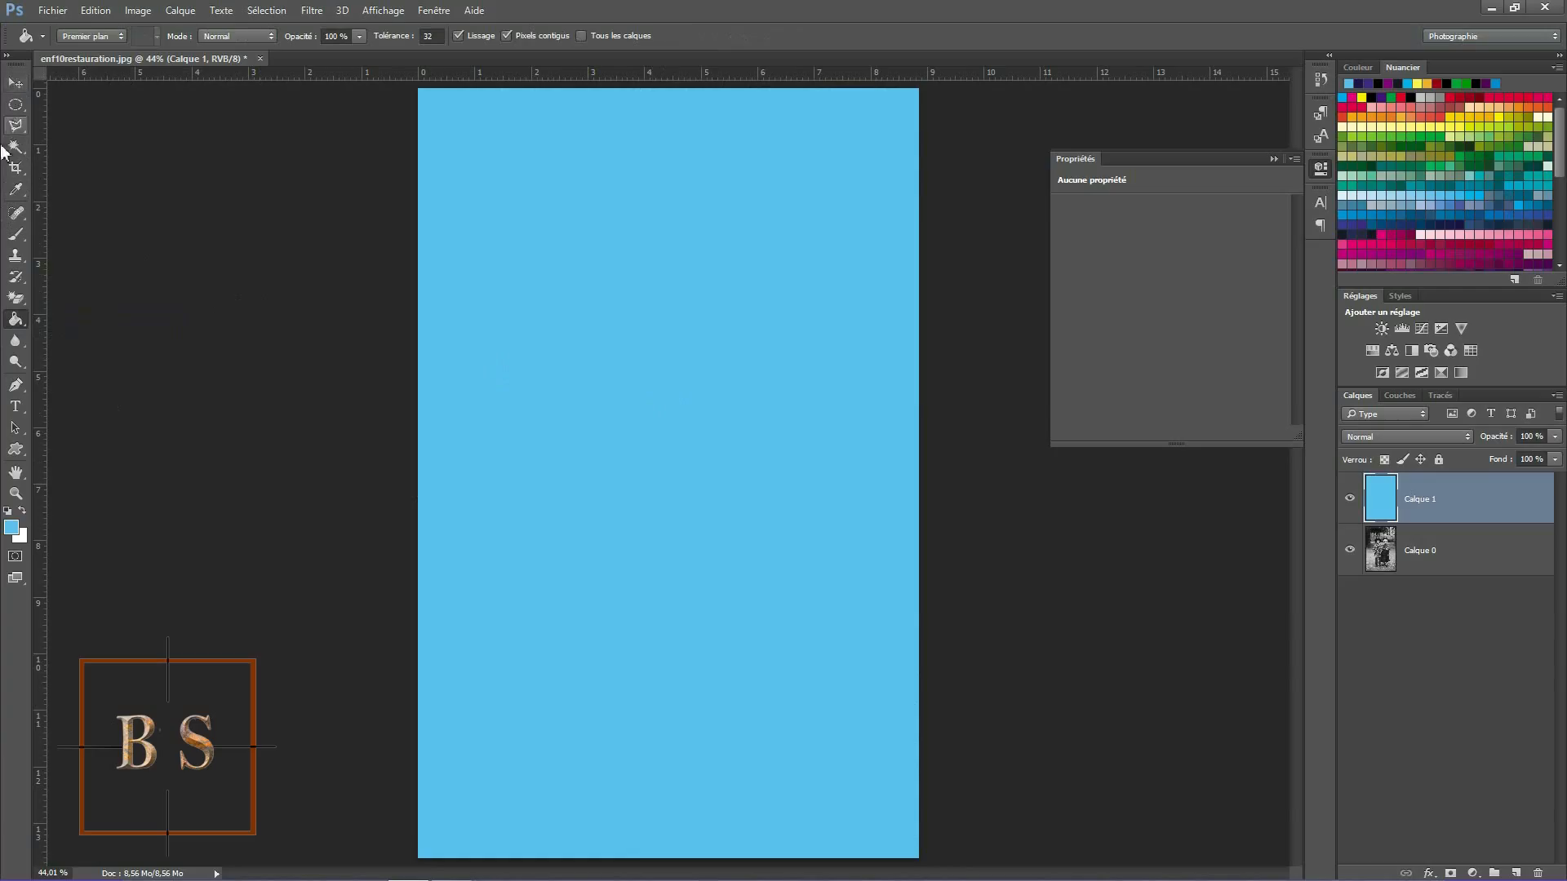
Step: Choose the Elliptical Marquee tool and lower the blue layer's opacity to 25%
click(15, 104)
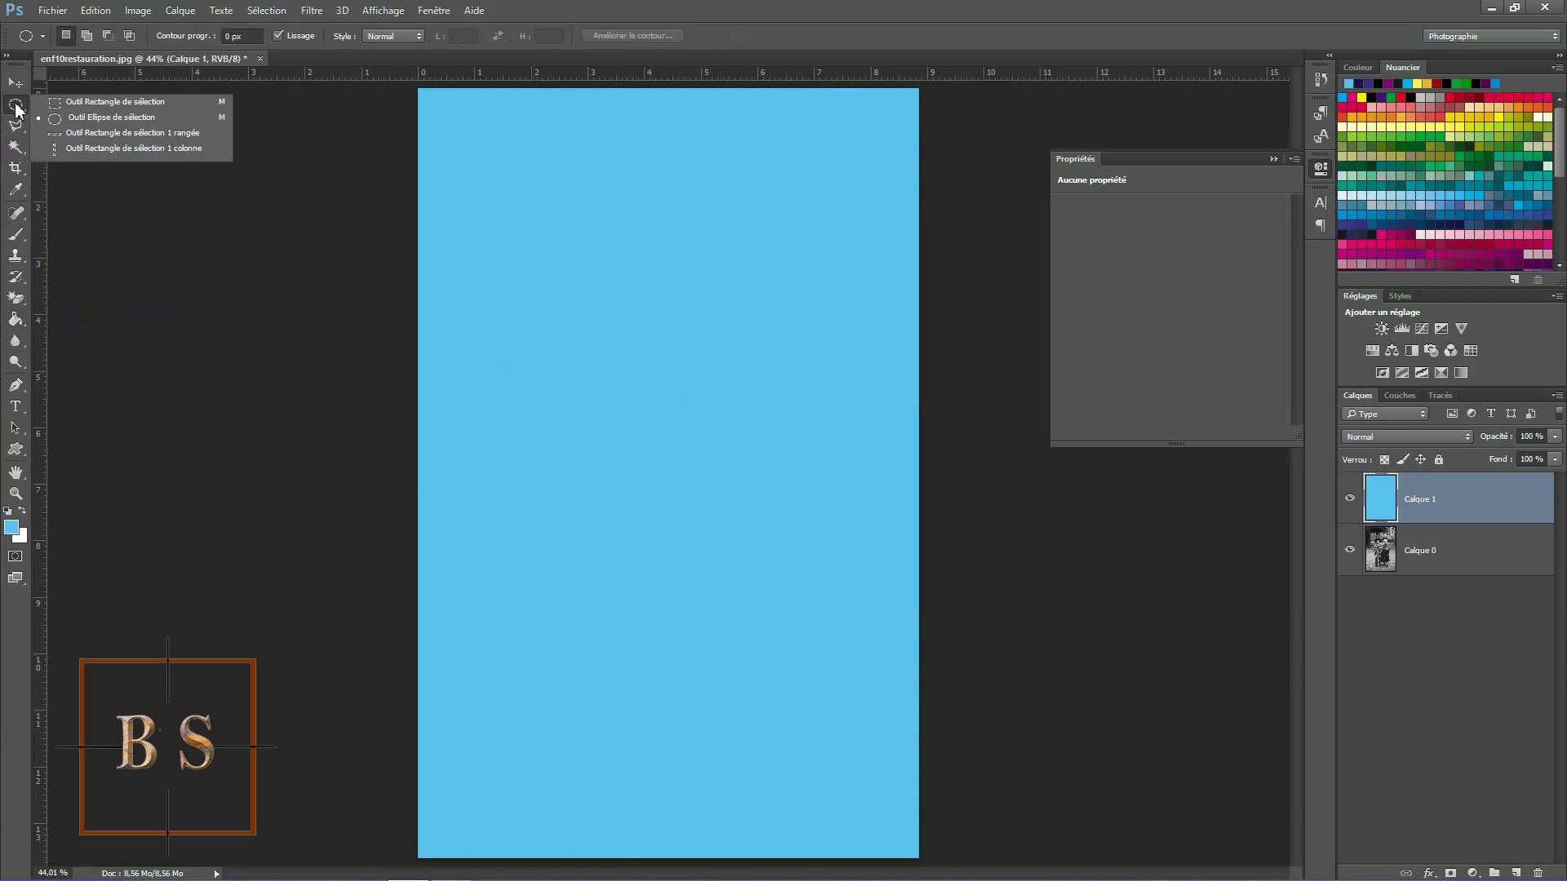
click(80, 115)
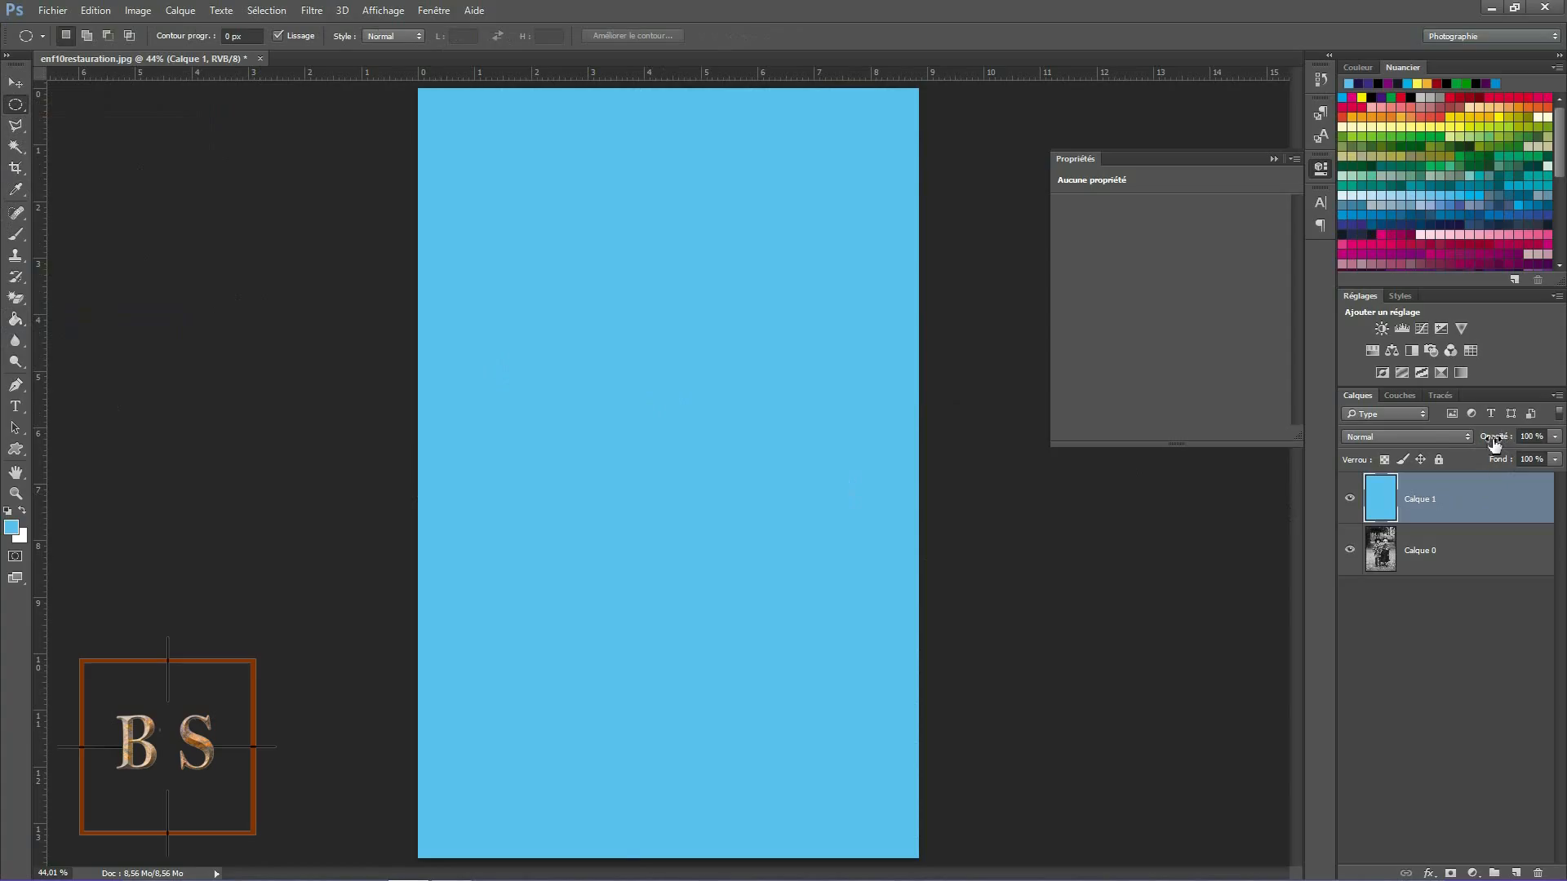
drag(1493, 442, 1432, 444)
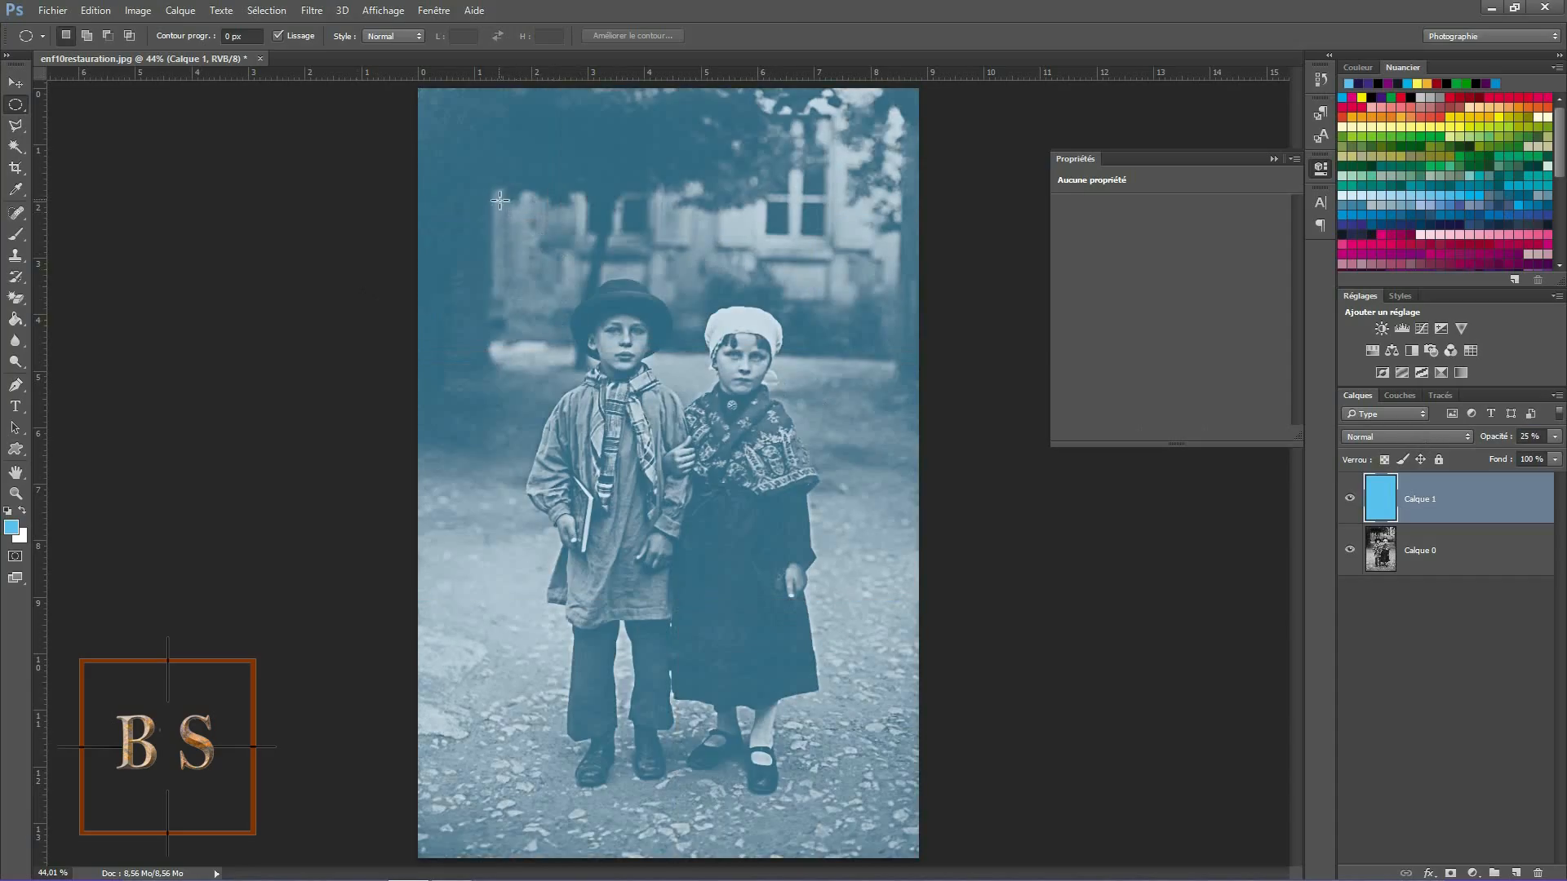
Step: Draw a tall elliptical selection around the two children on the blue layer and invert the selection
drag(490, 225, 902, 829)
drag(877, 813, 878, 816)
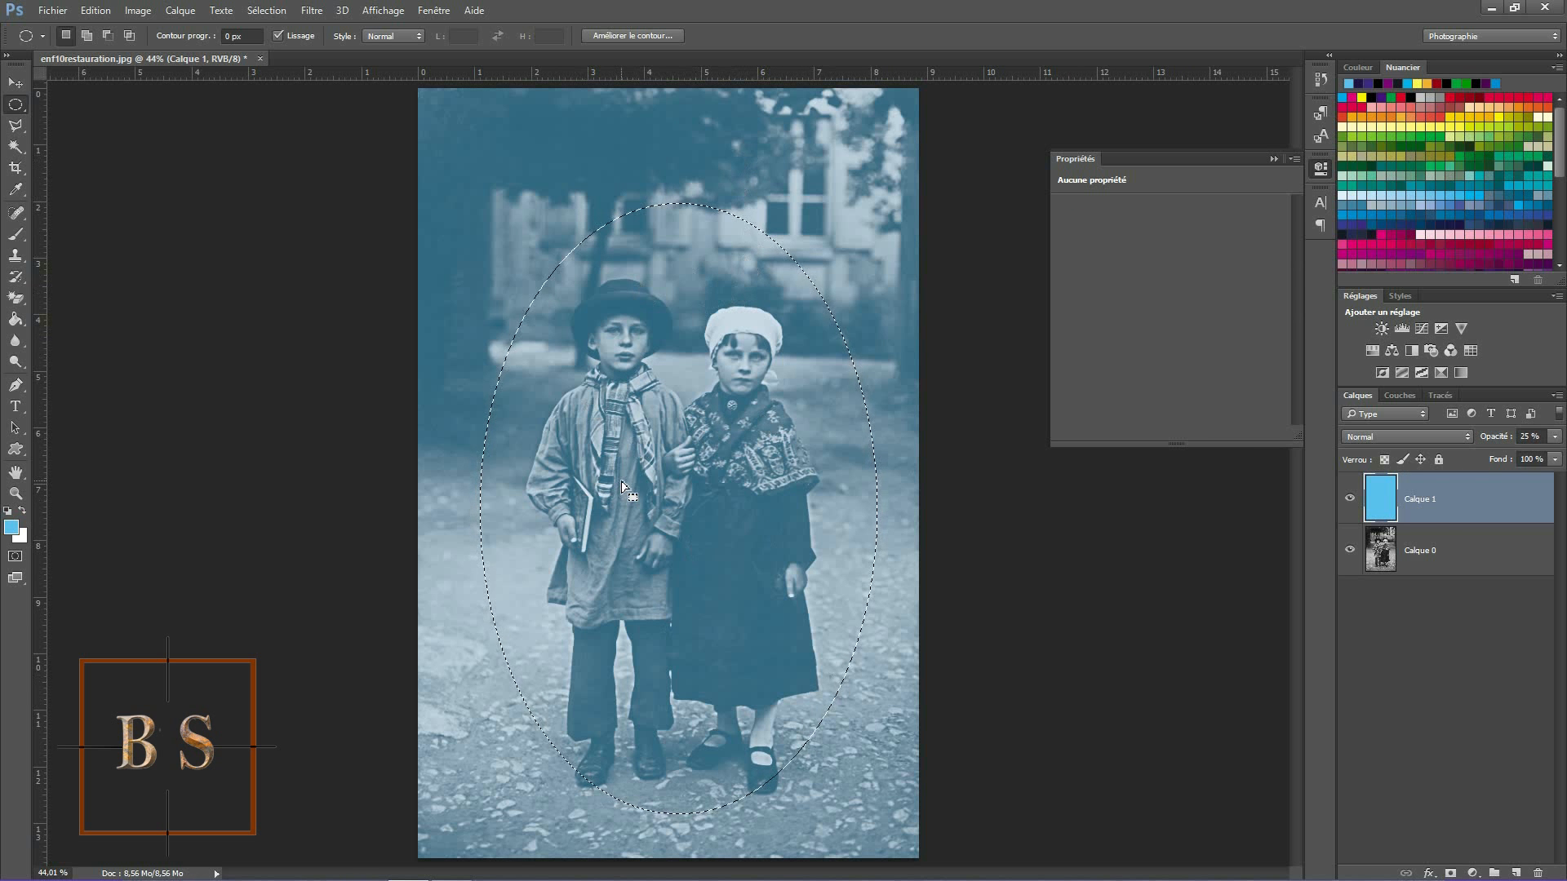
key(ctrl+shift+i)
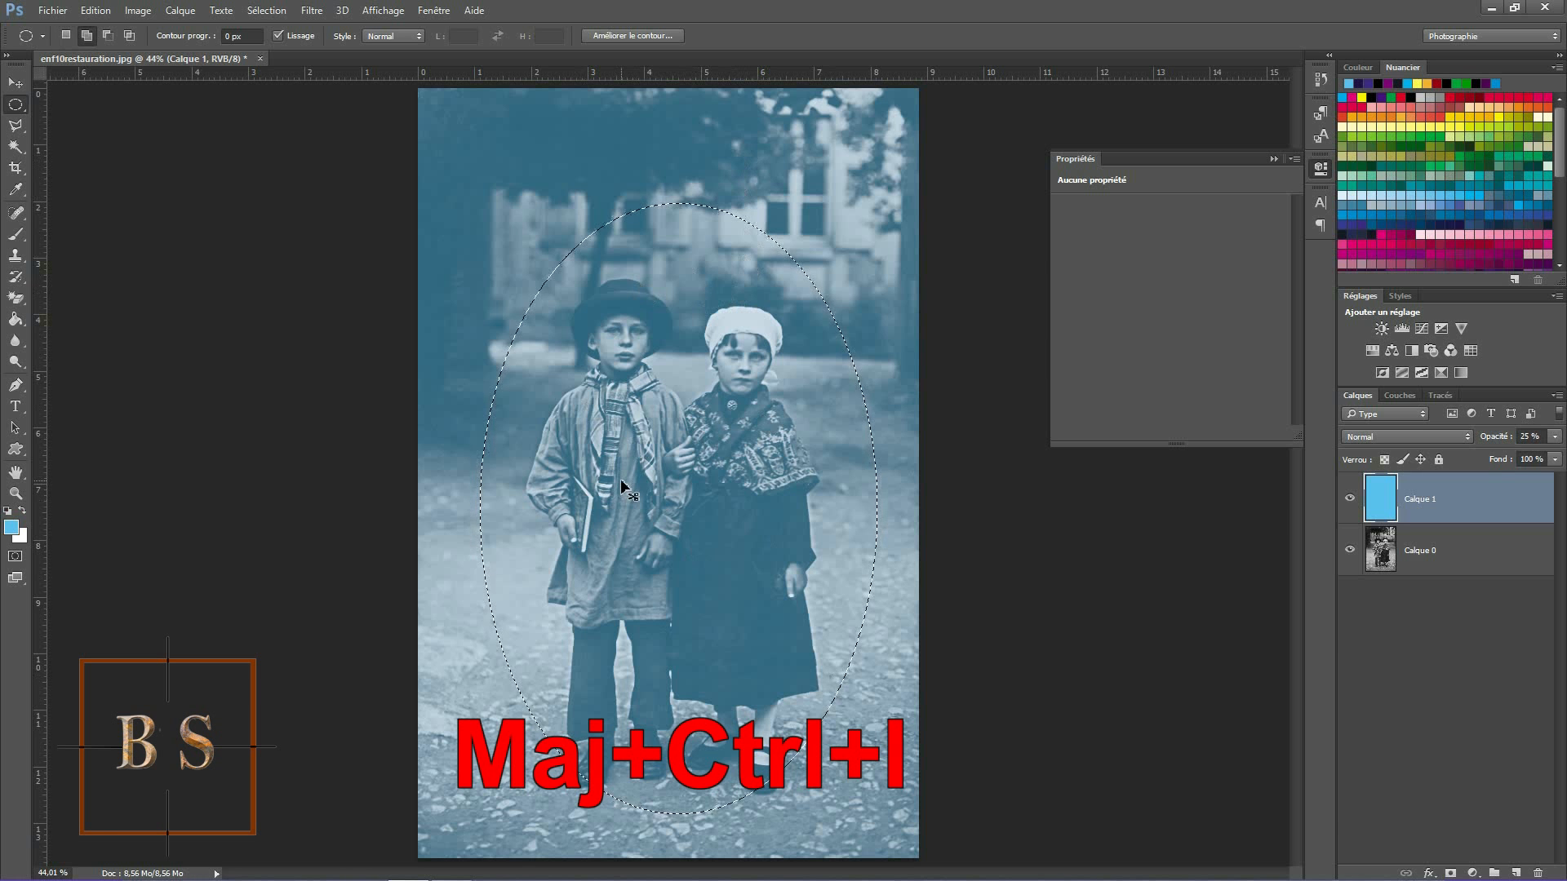
Step: Invert the elliptical selection to mask the blue layer Calque 1 outside the oval, and set the layer's opacity to 100%
key(ctrl+shift+i)
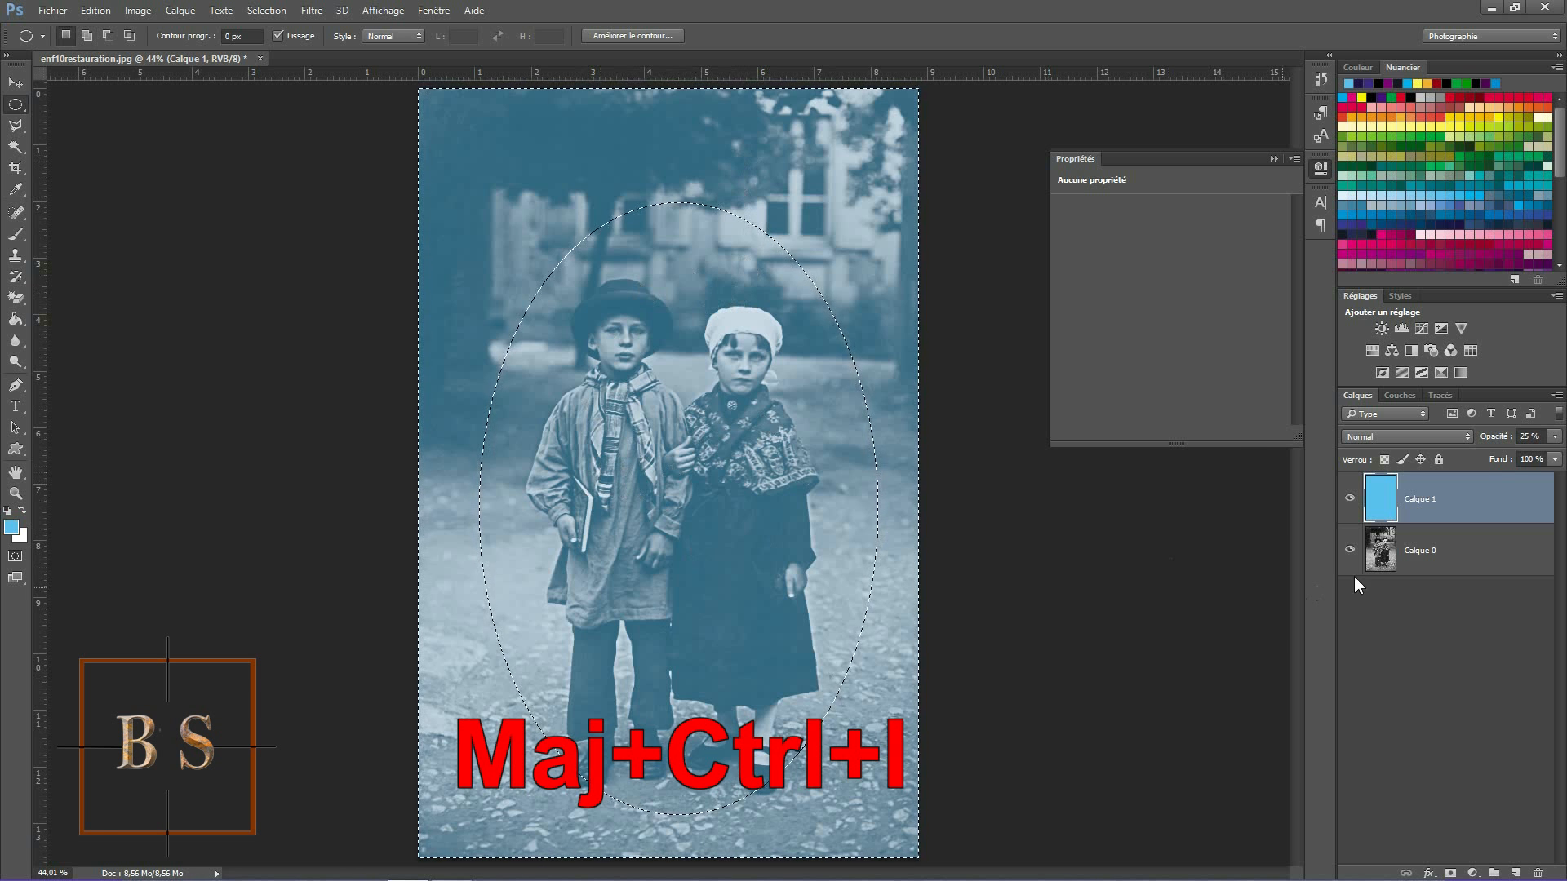
click(1451, 873)
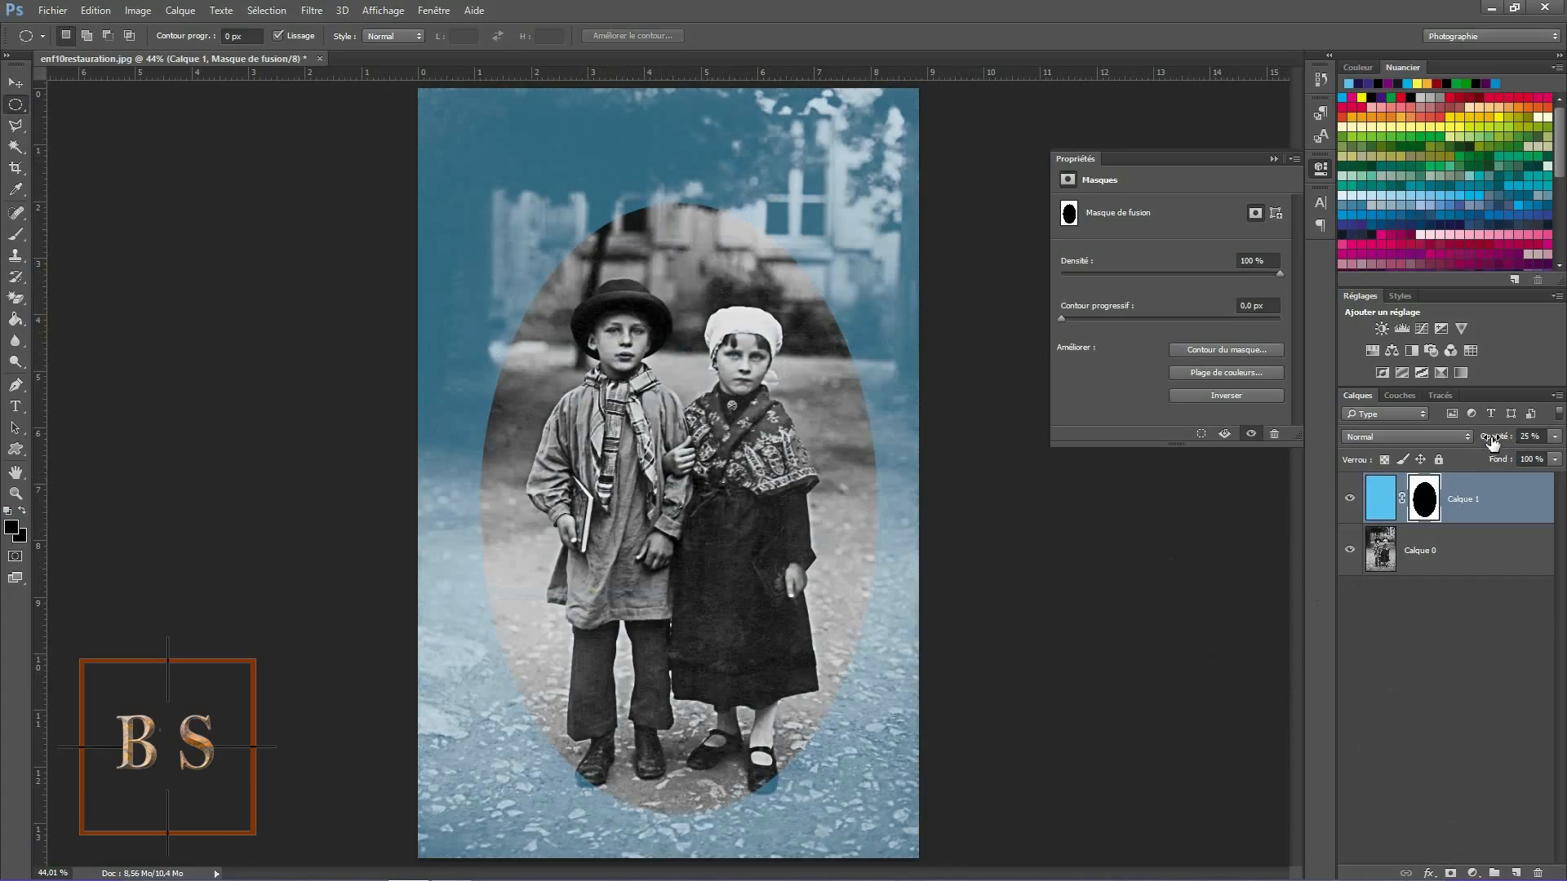
click(1531, 436)
text(100)
key(Return)
click(1298, 431)
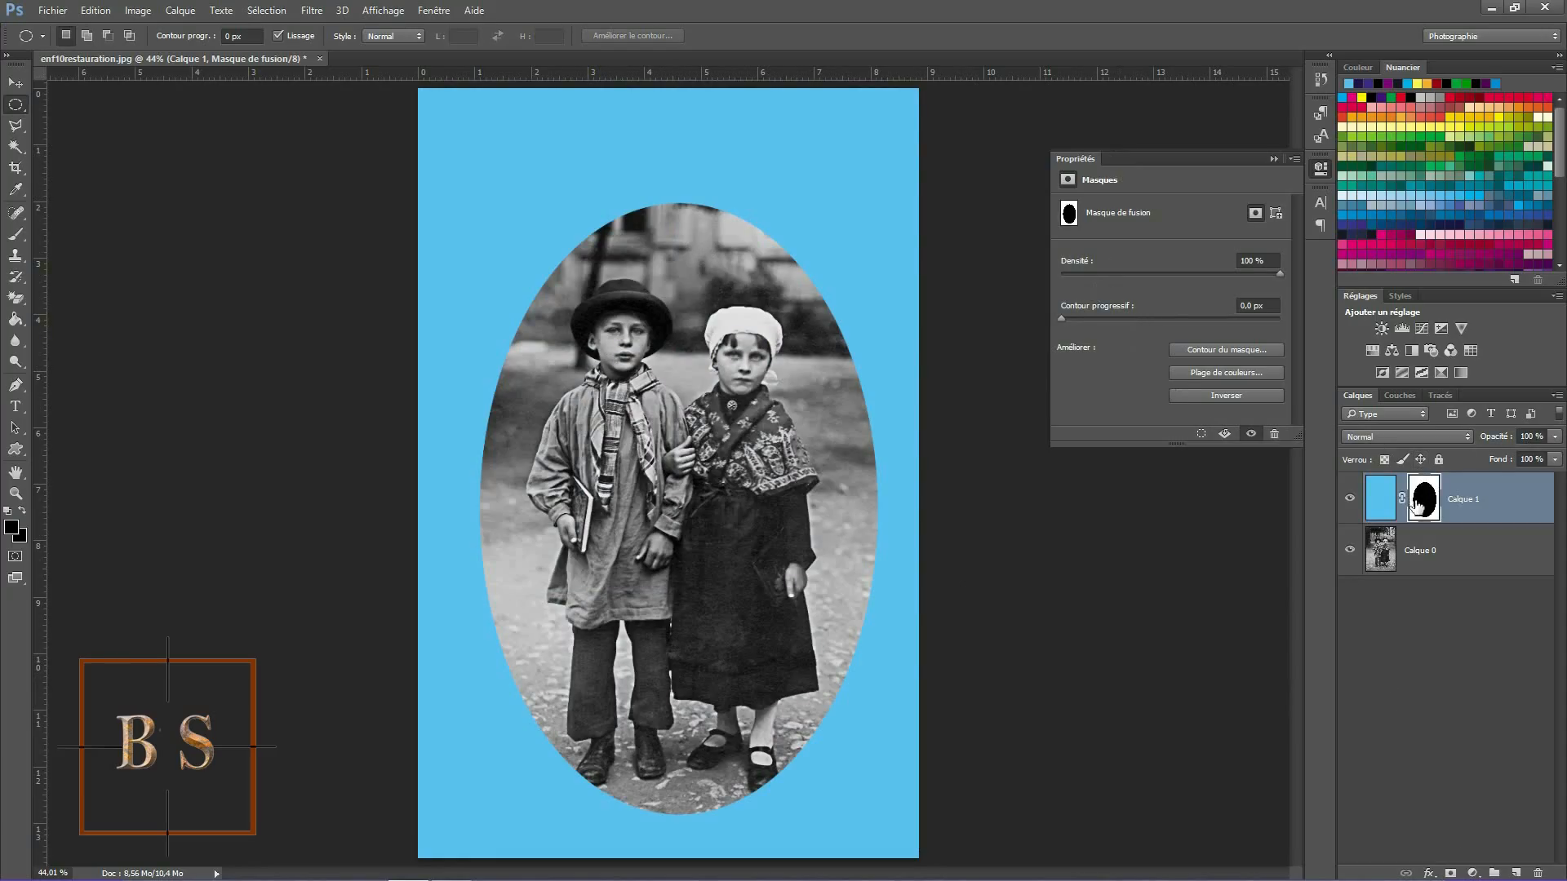
Step: Feather the blue layer's mask strongly so the oval edge fades softly around the children, and lower the layer's opacity slightly
drag(1061, 320, 1169, 320)
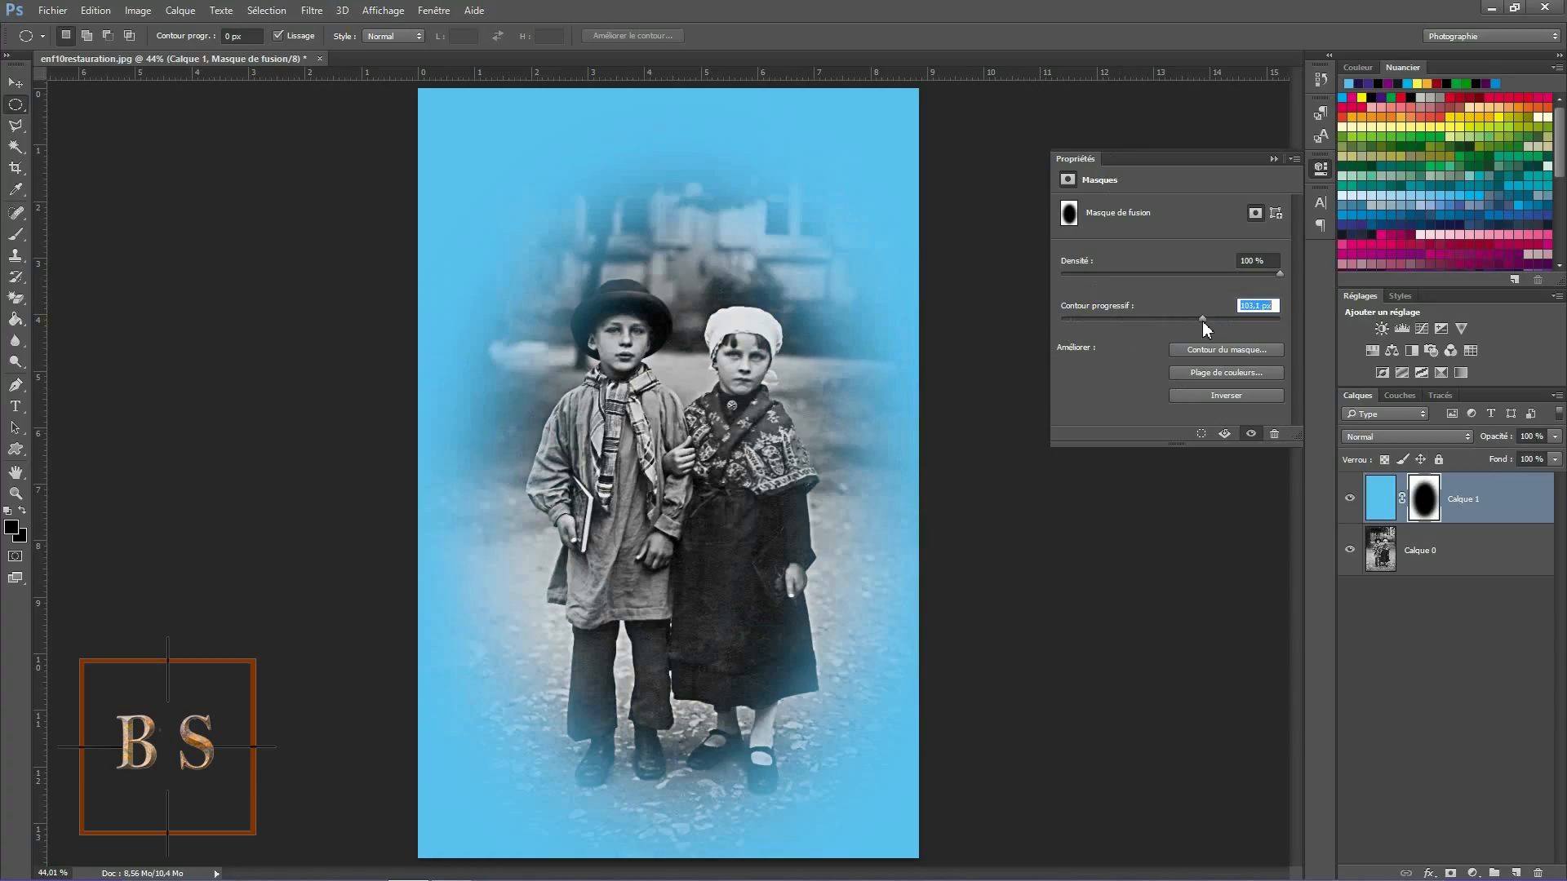
mouse_move(1493, 446)
mouse_down()
mouse_move(1465, 444)
mouse_move(1478, 449)
mouse_up()
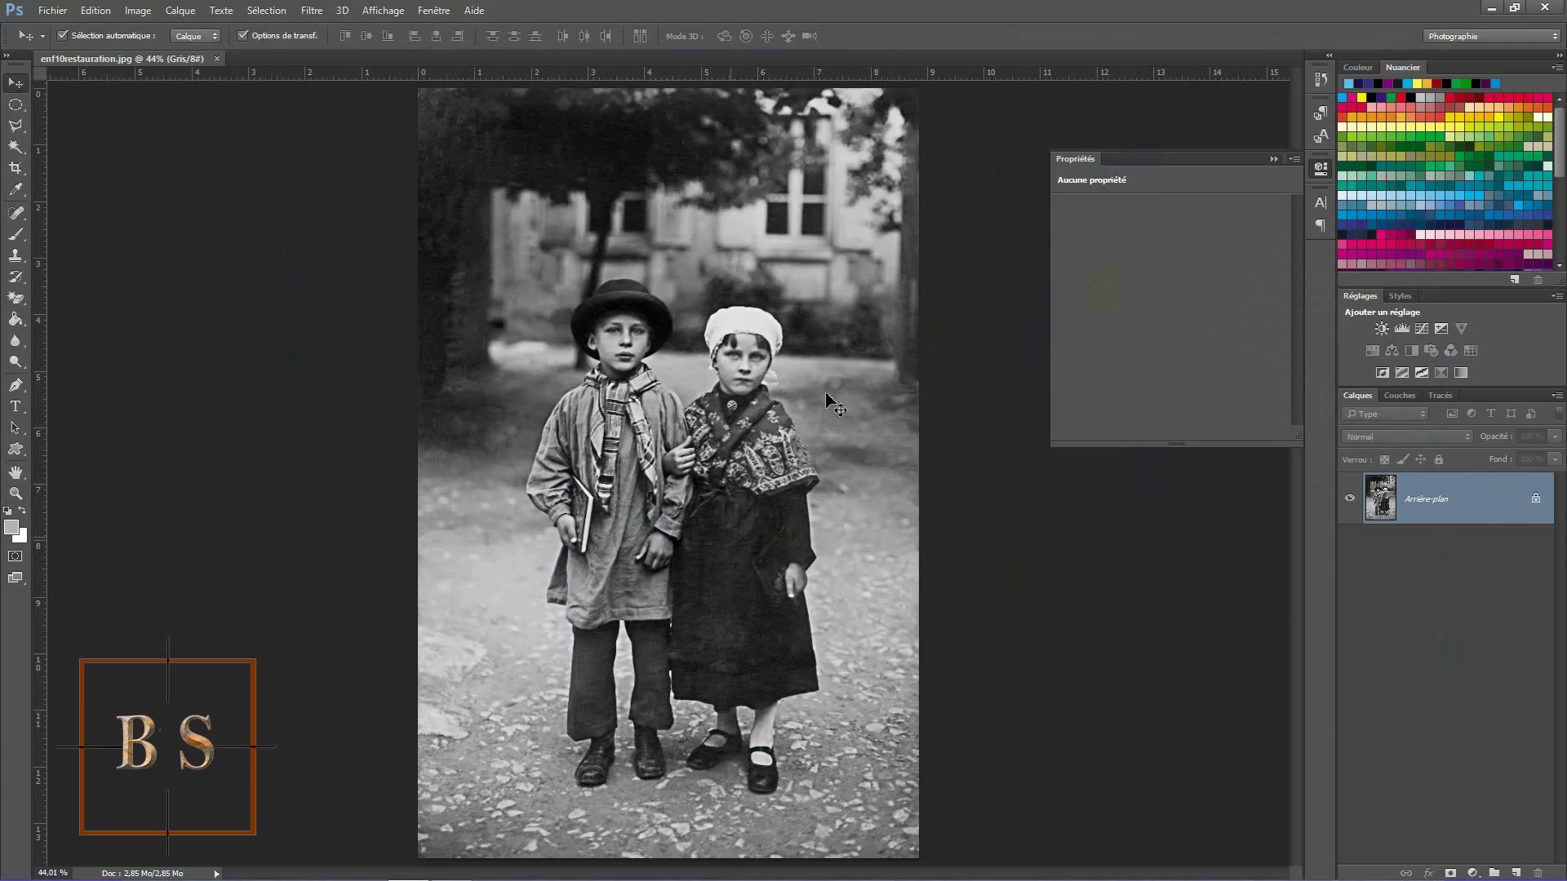
Step: Unlock the background layer of the original photo and open the Effects settings of the Camera Raw filter for it
click(1536, 500)
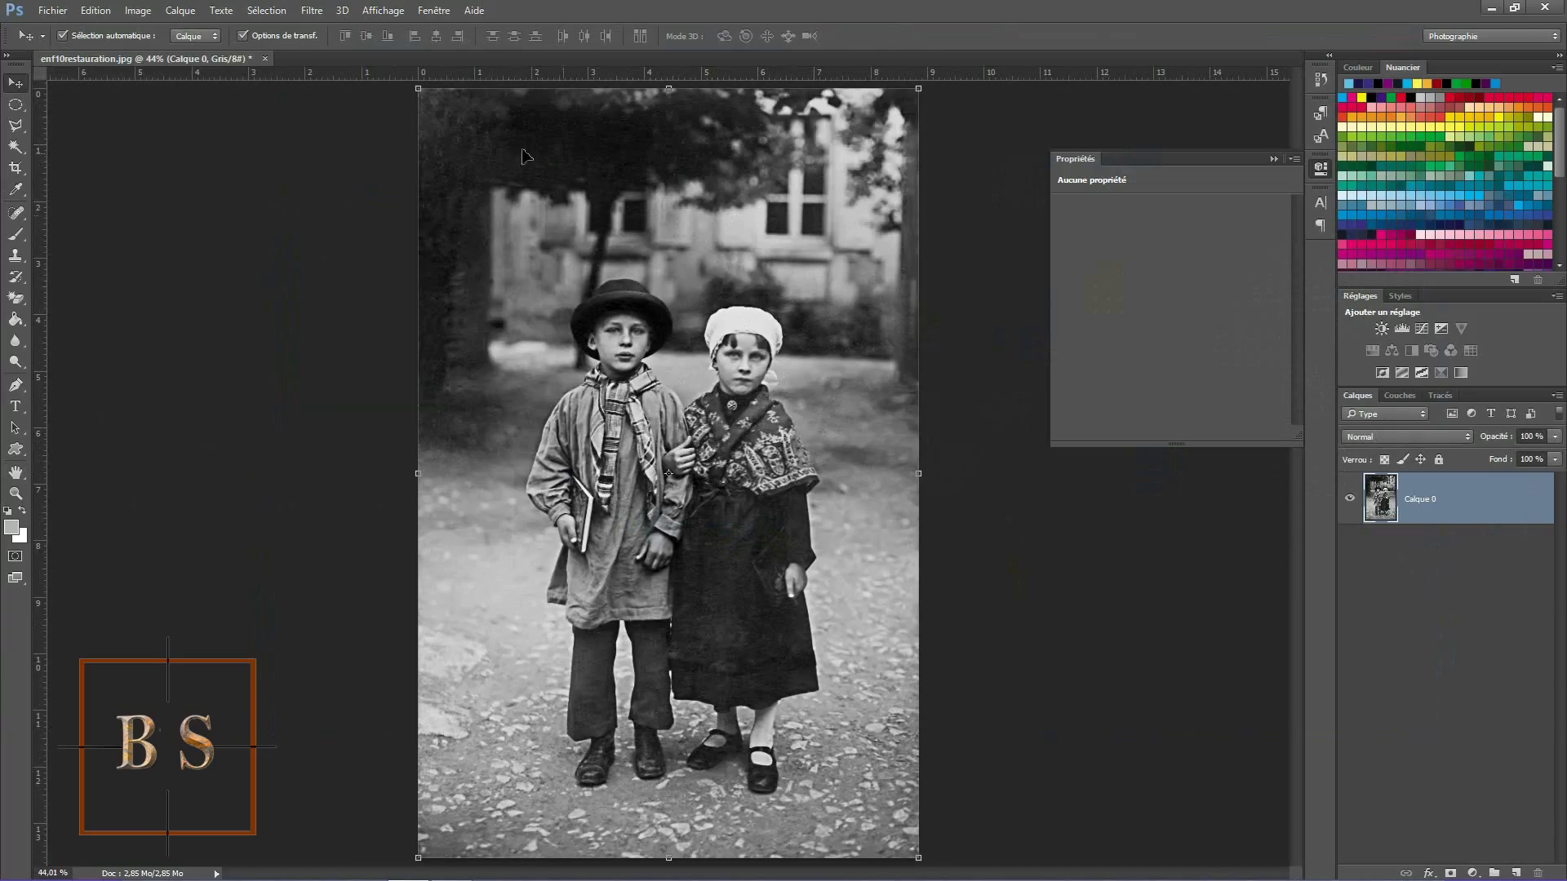
click(314, 17)
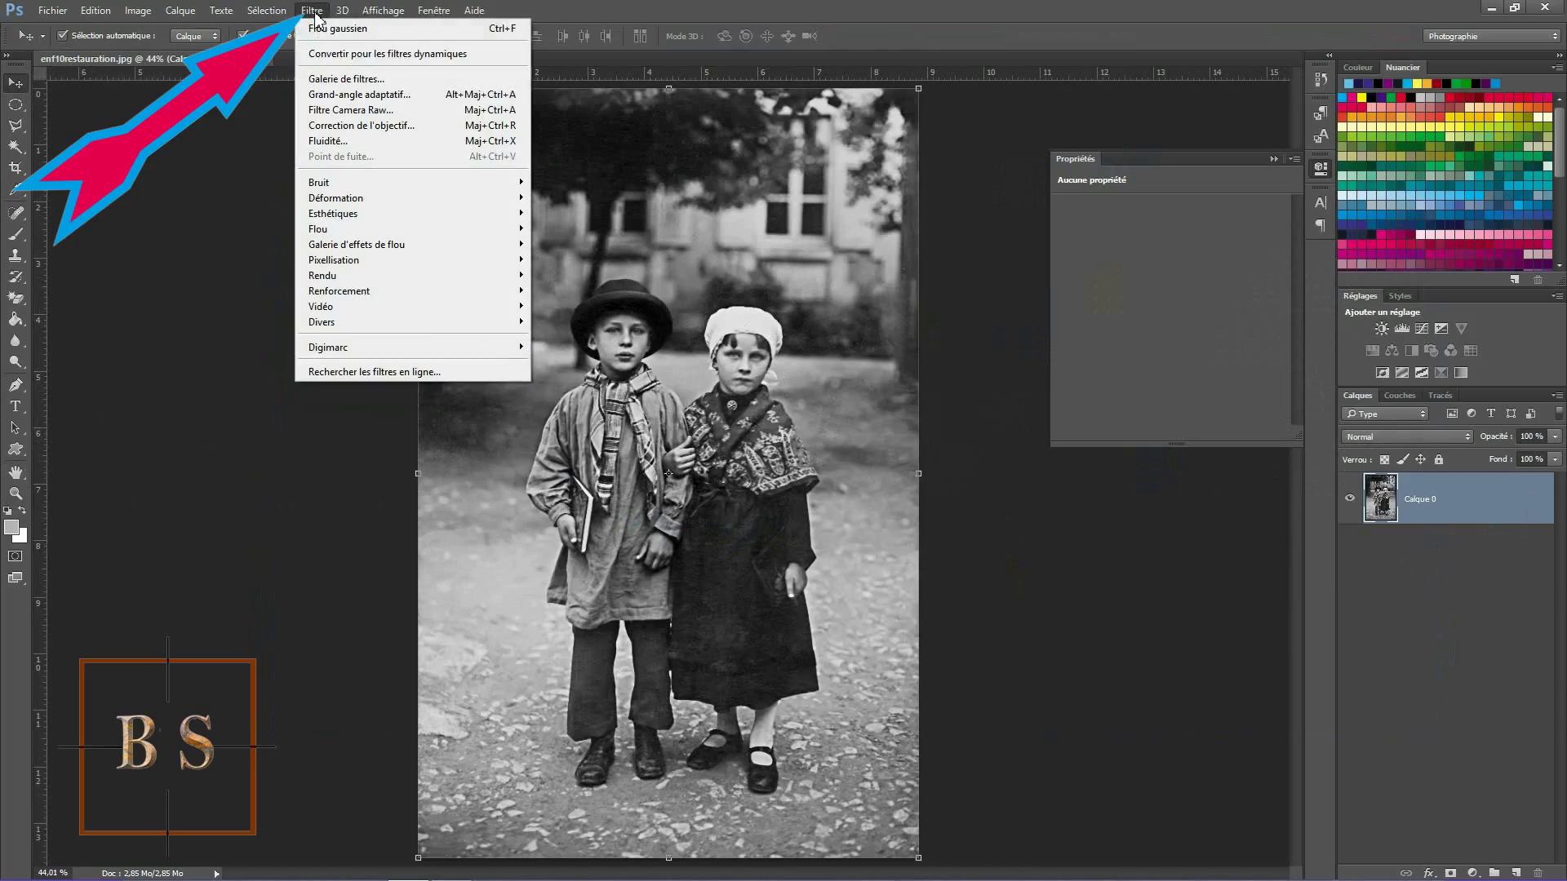
click(362, 117)
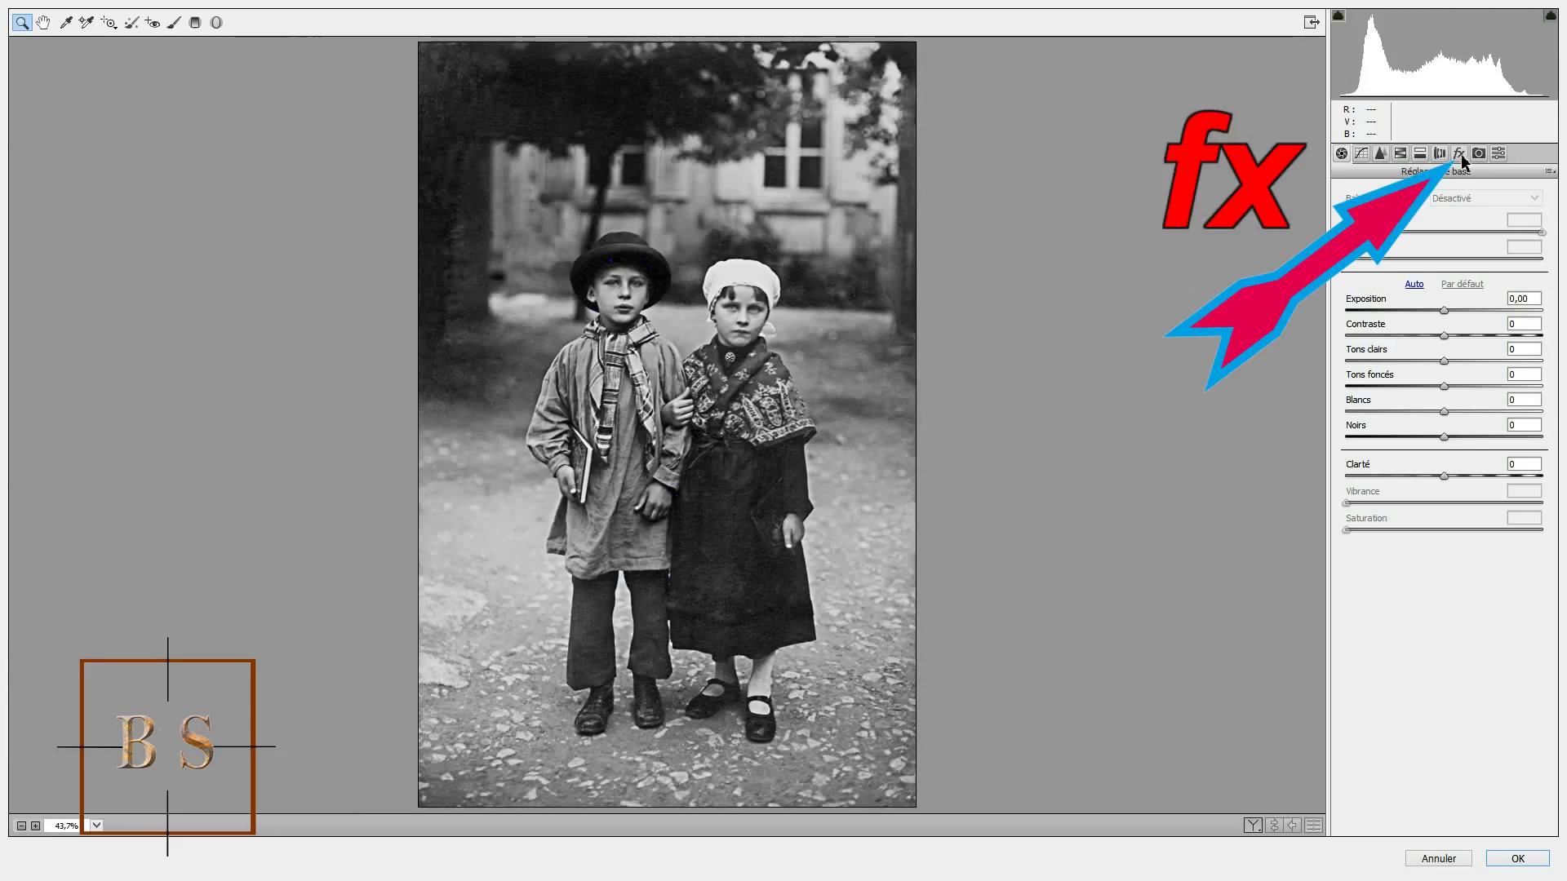
click(1460, 155)
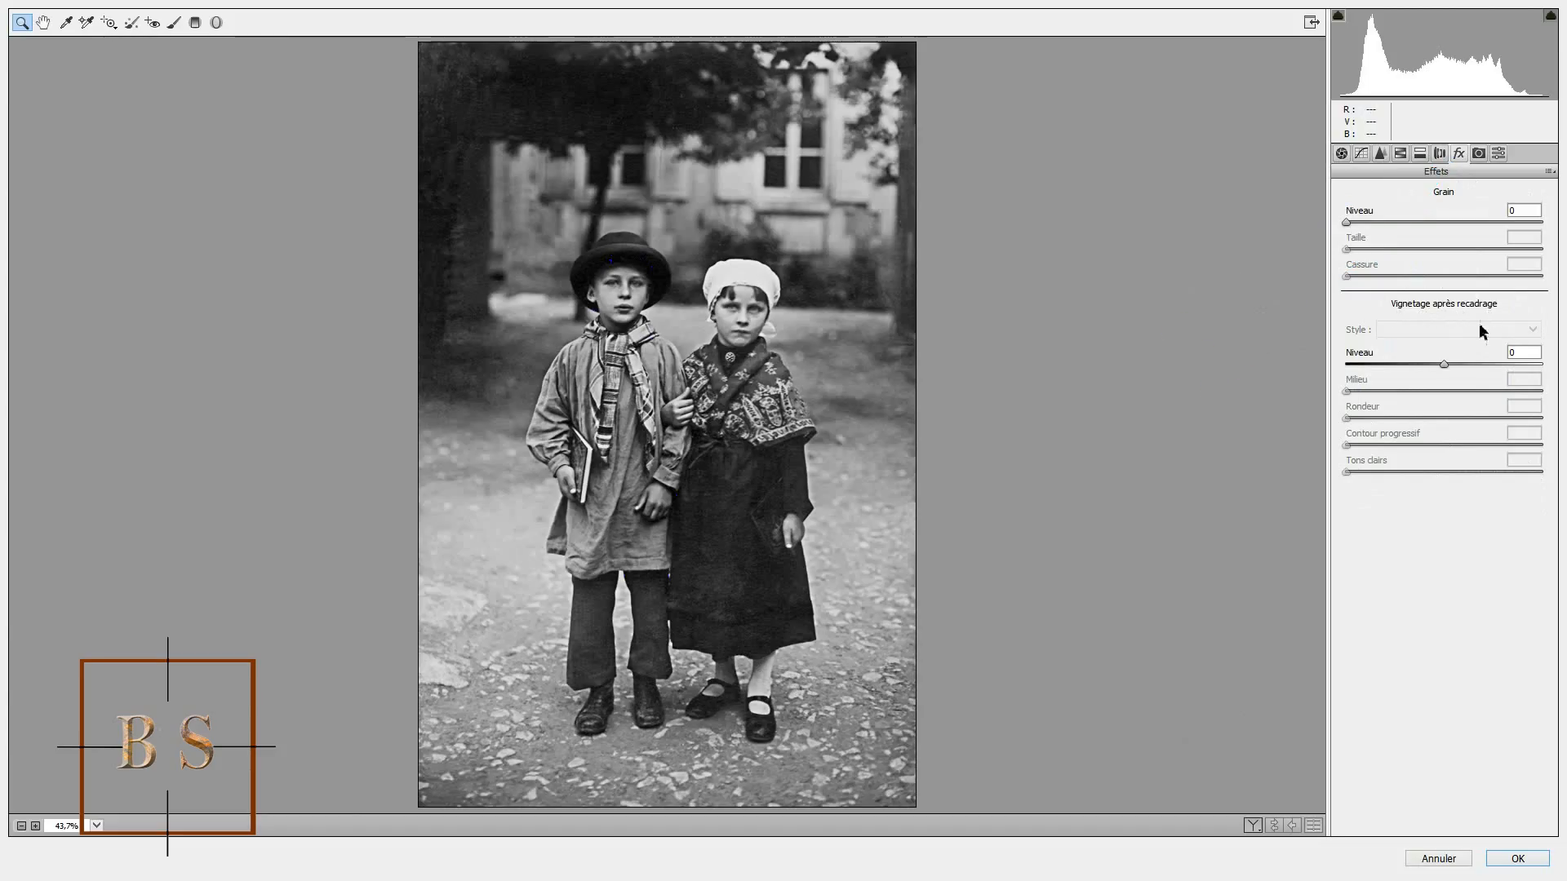
Step: Try a dark post-crop vignette with amount -100, midpoint 18, roundness -2 and feather 53
click(1445, 365)
drag(1442, 364, 1327, 372)
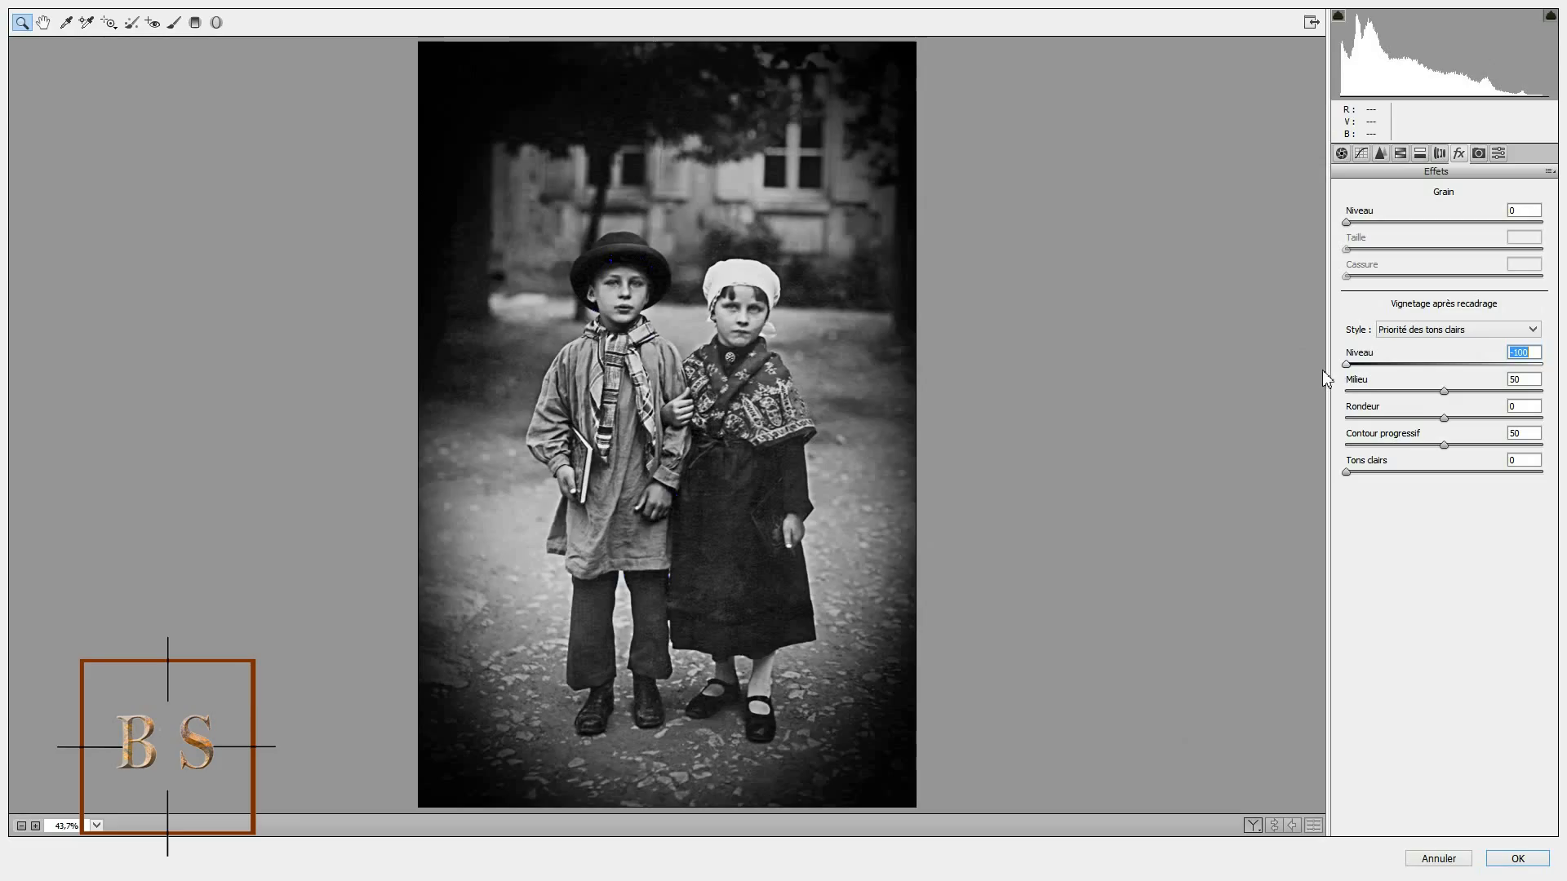
click(1439, 389)
drag(1406, 393, 1381, 393)
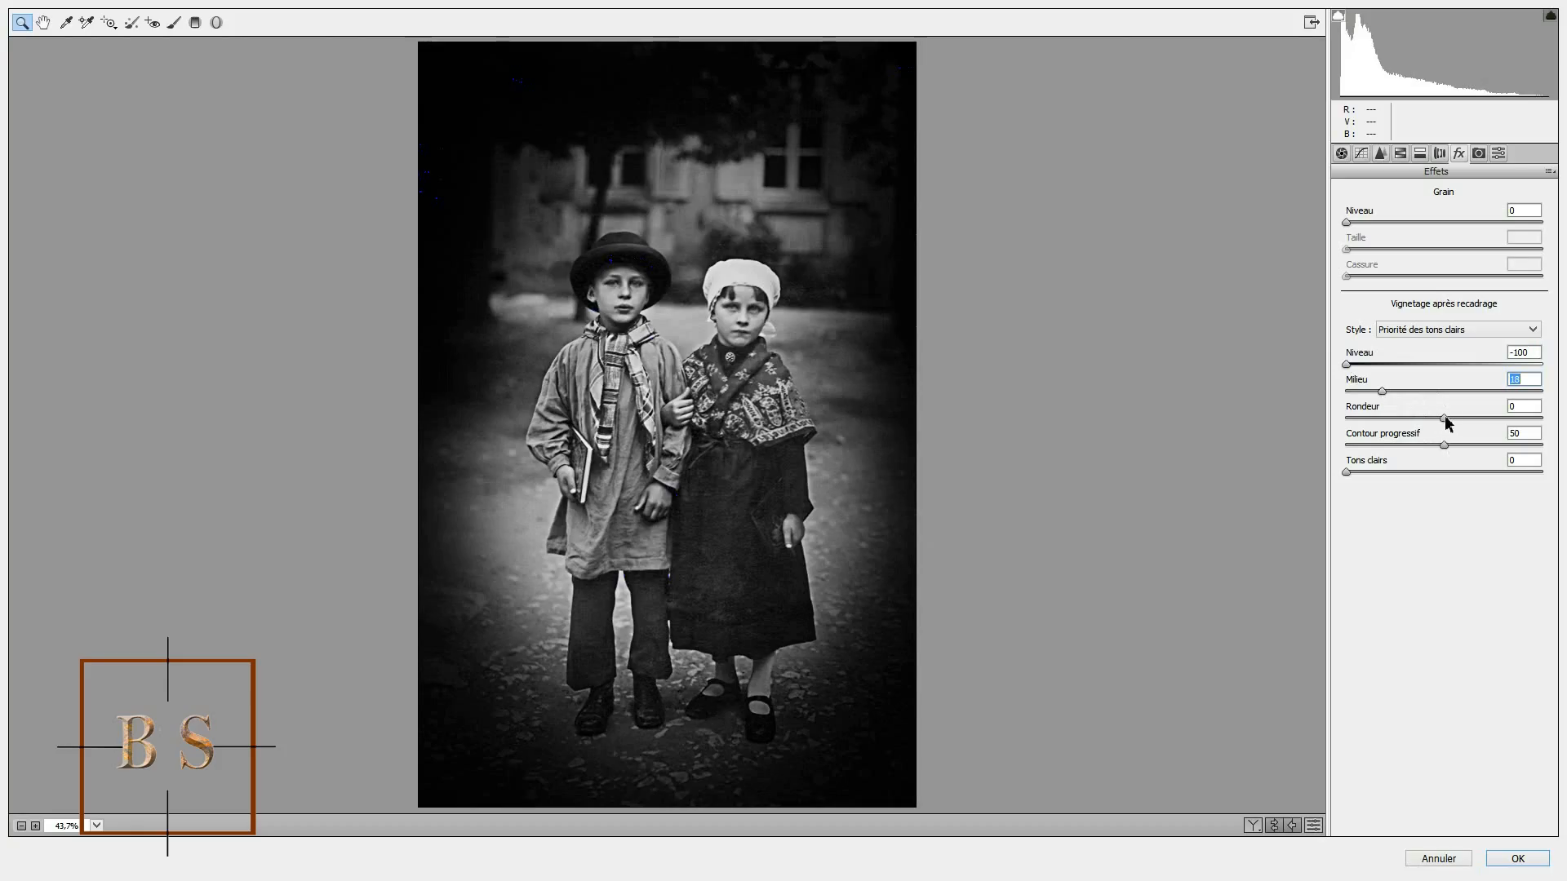
mouse_move(1444, 418)
mouse_down()
mouse_move(1394, 420)
mouse_move(1443, 420)
mouse_up()
click(1443, 443)
mouse_move(1458, 446)
mouse_down()
mouse_move(1410, 448)
mouse_move(1450, 447)
mouse_up()
Step: Apply a white post-crop vignette with amount +93, midpoint 32, roundness +18 and feather 36
click(1346, 364)
drag(1346, 364, 1539, 383)
click(1380, 391)
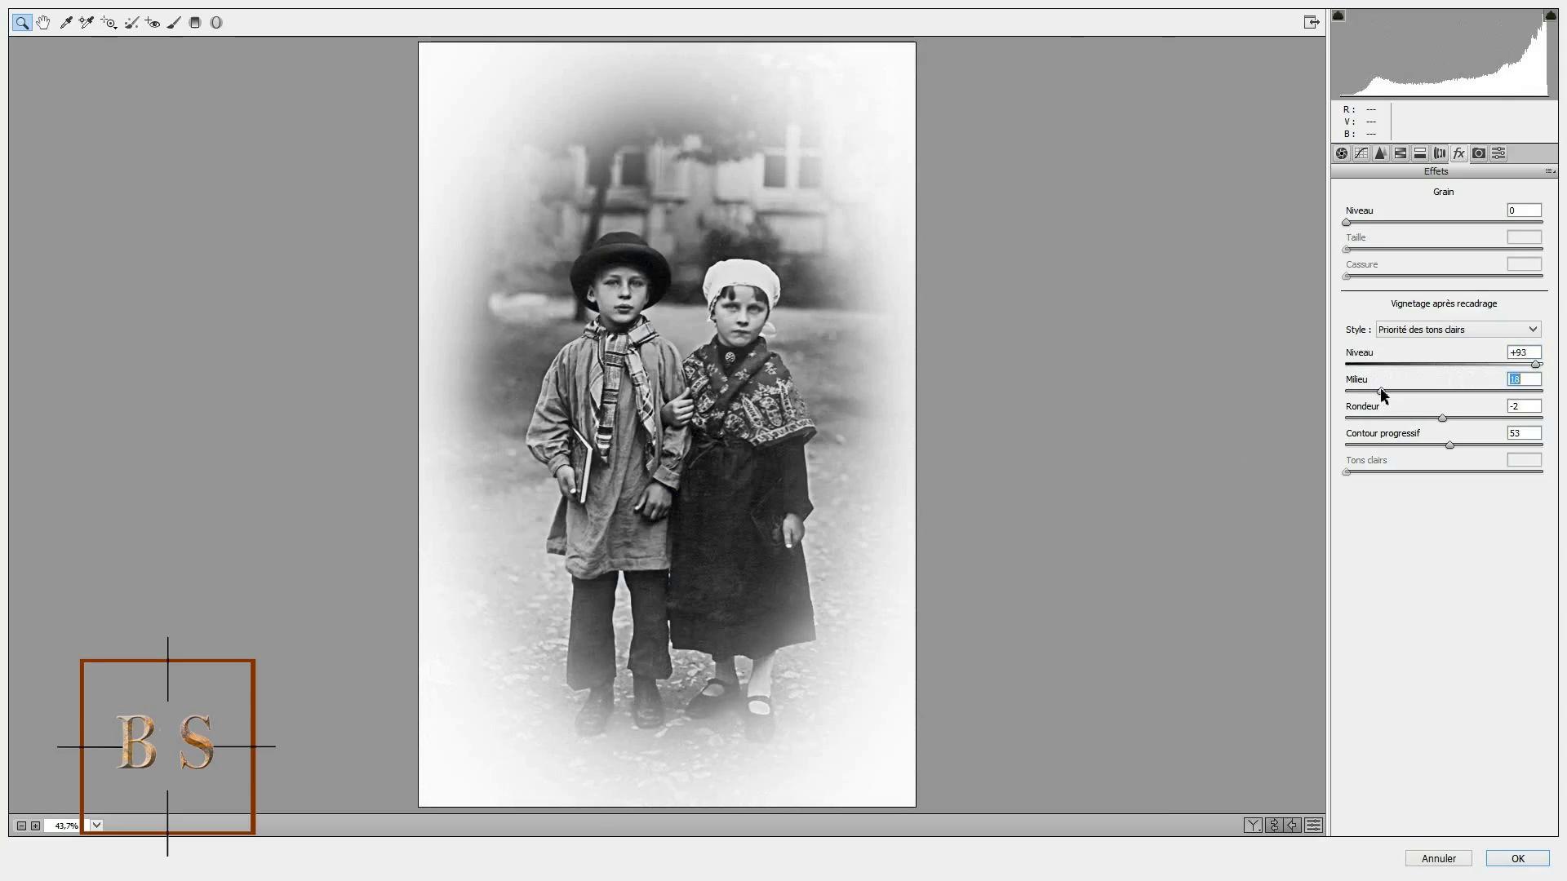
drag(1394, 394, 1417, 453)
click(1443, 419)
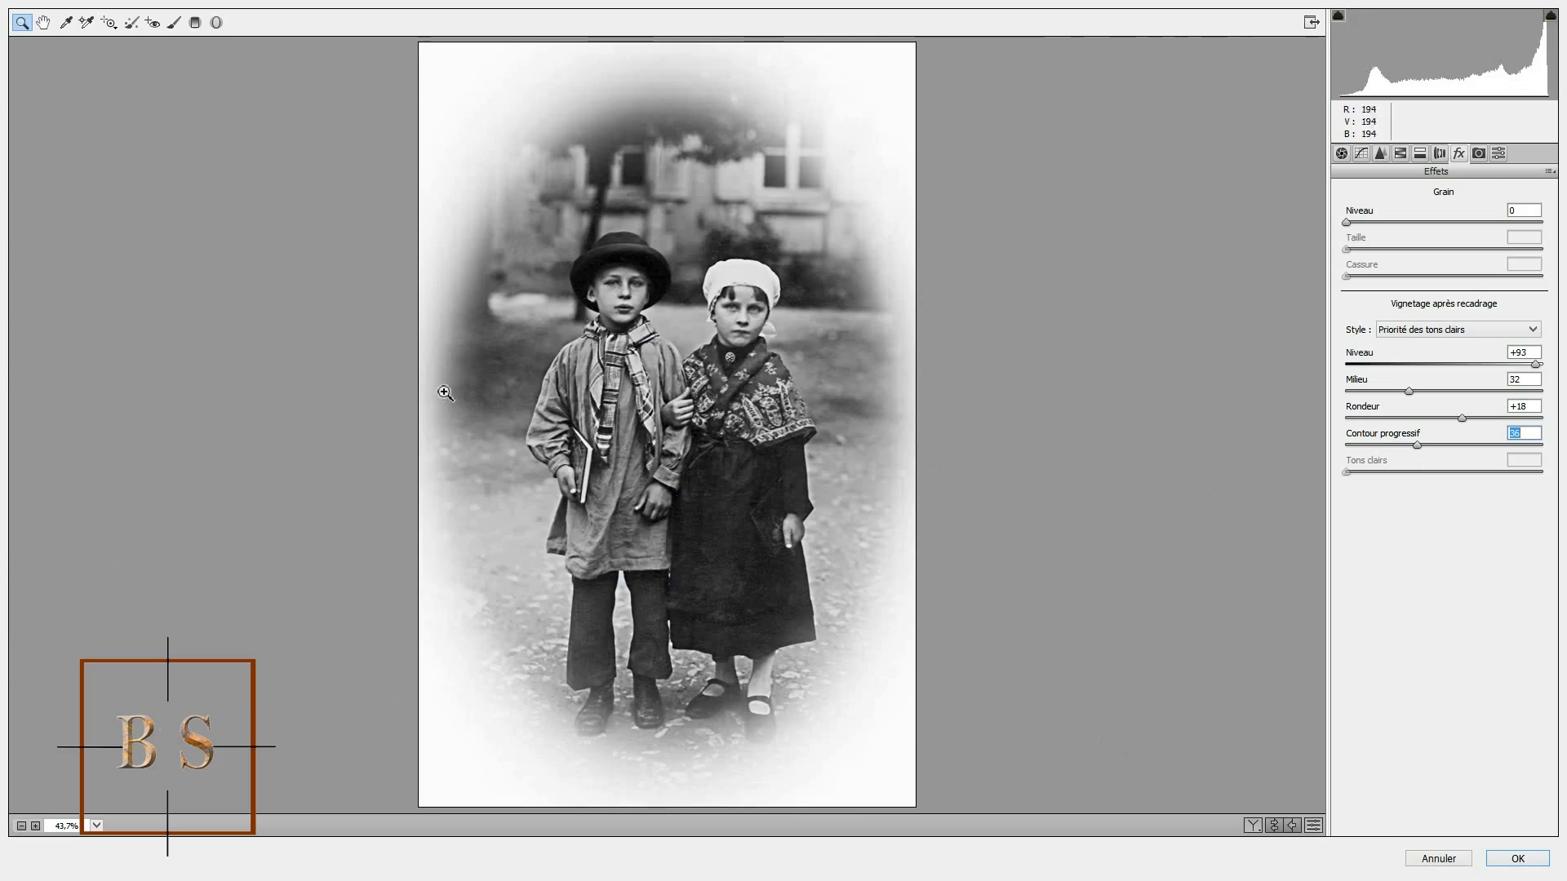
click(1518, 859)
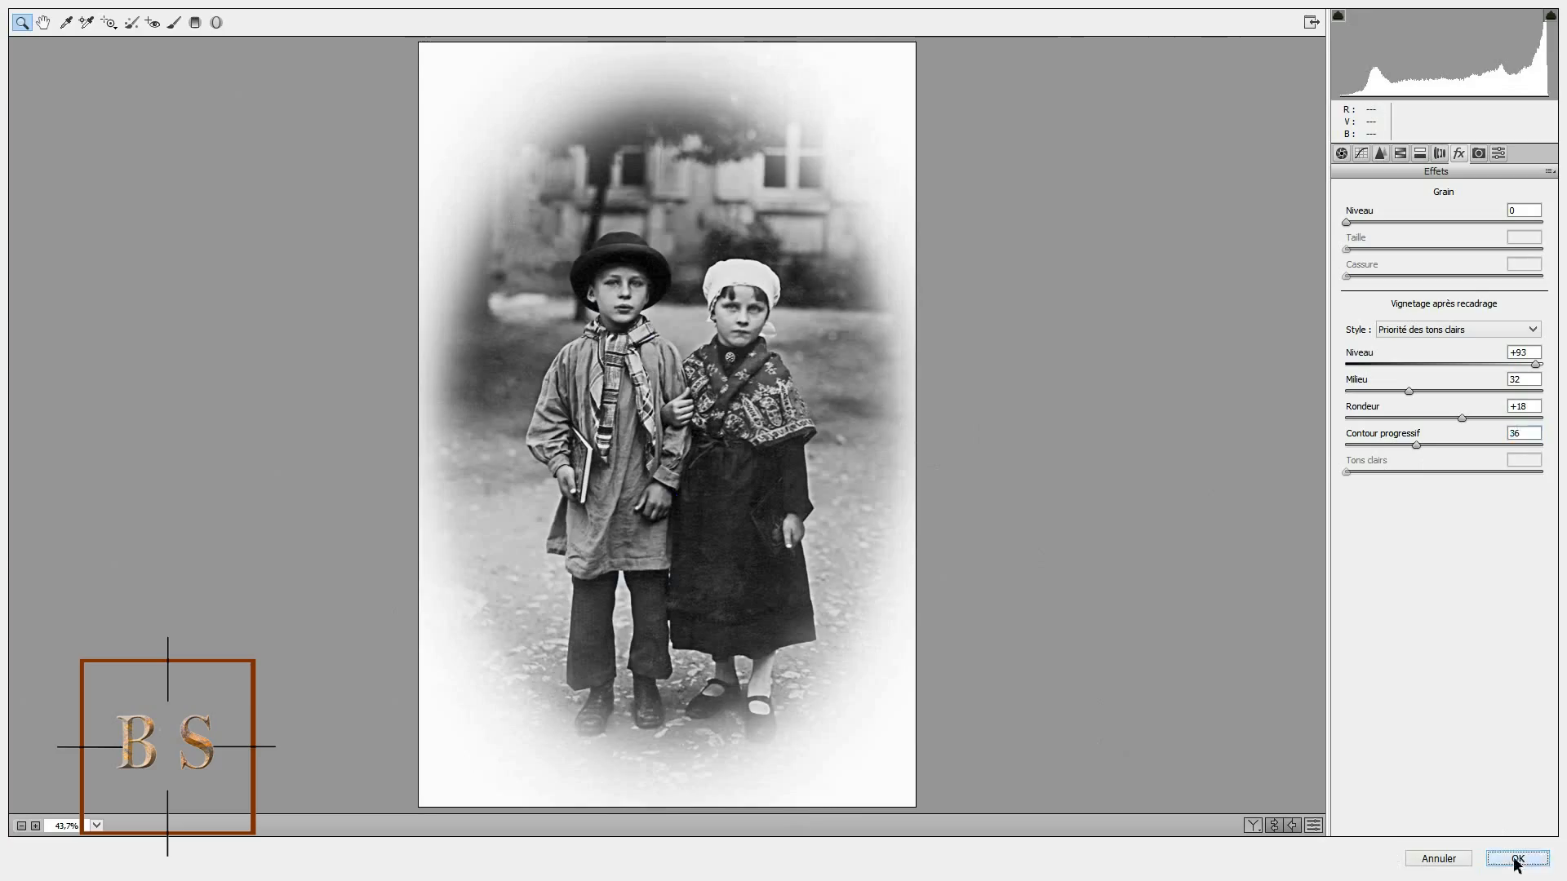